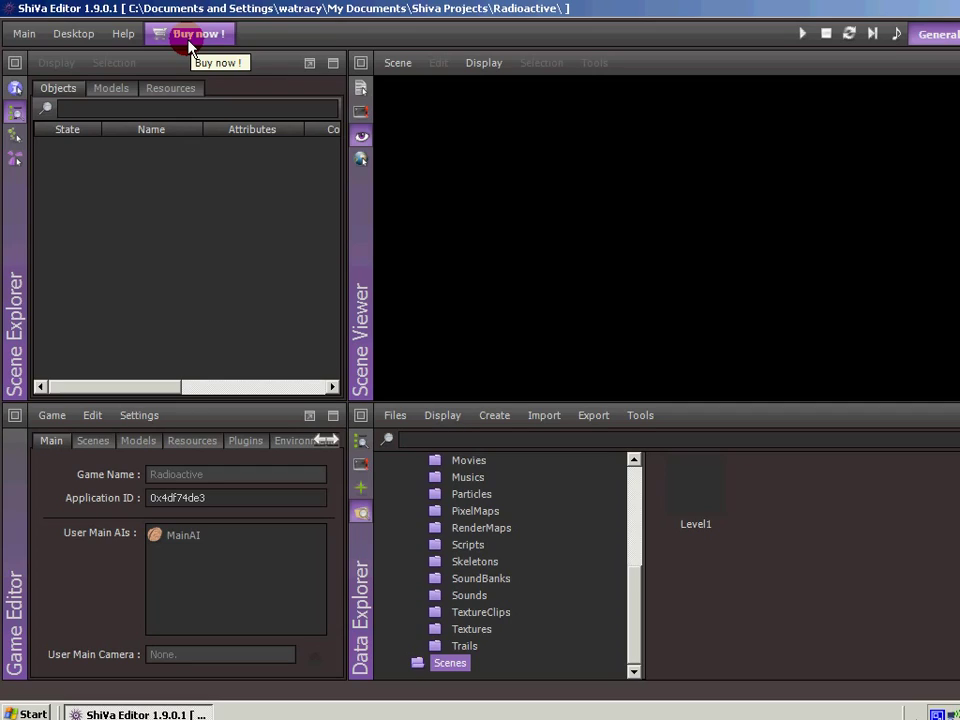
# Step: Load the Level1 scene from the game's scene list
pyautogui.click(99, 445)
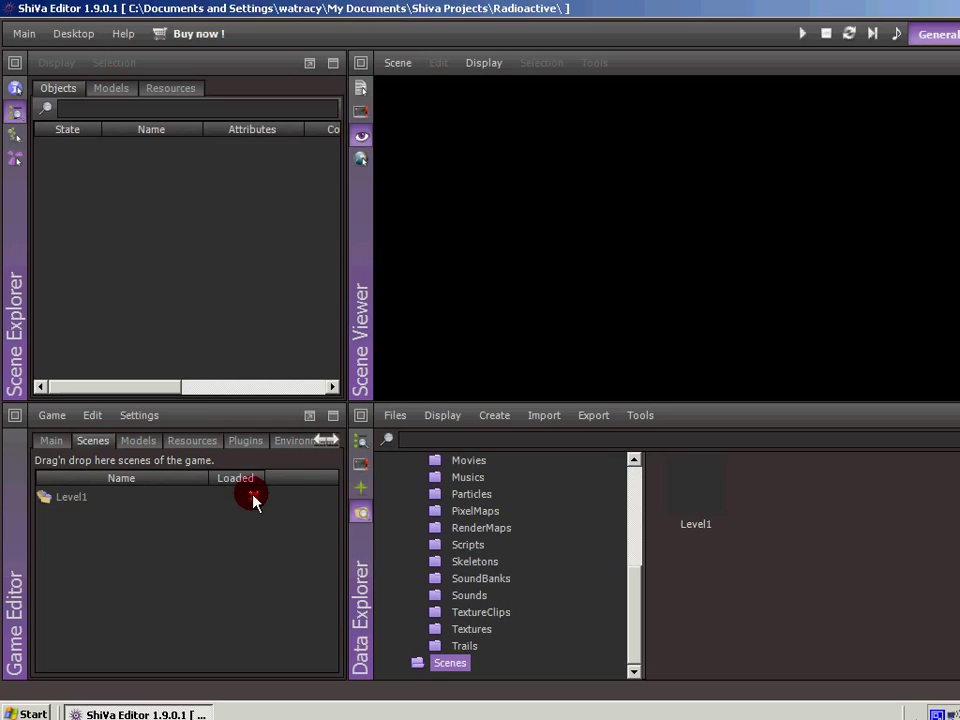
pyautogui.doubleClick(76, 499)
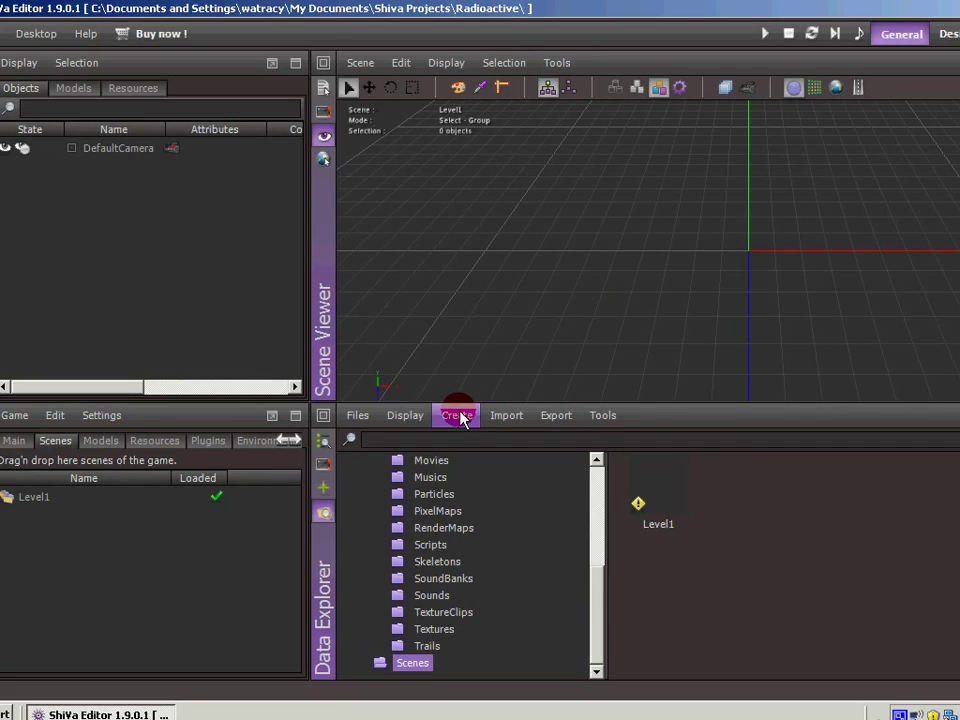
# Step: Create a sphere shape model named Ball with zero offset, a radius of 0.50 and 20 segments
pyautogui.click(458, 416)
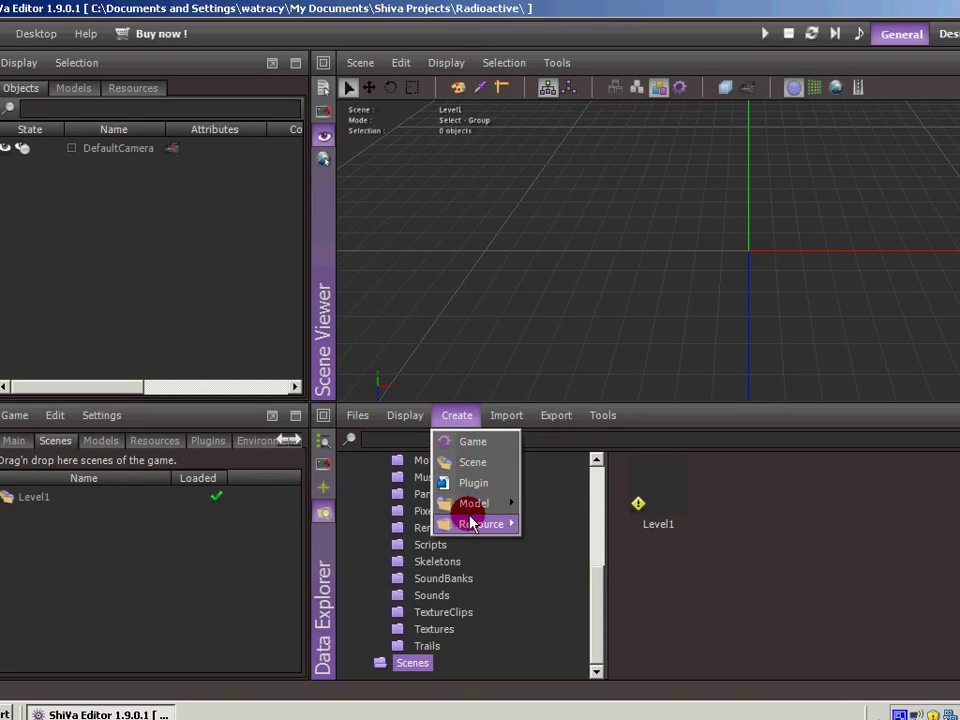
pyautogui.moveTo(476, 514)
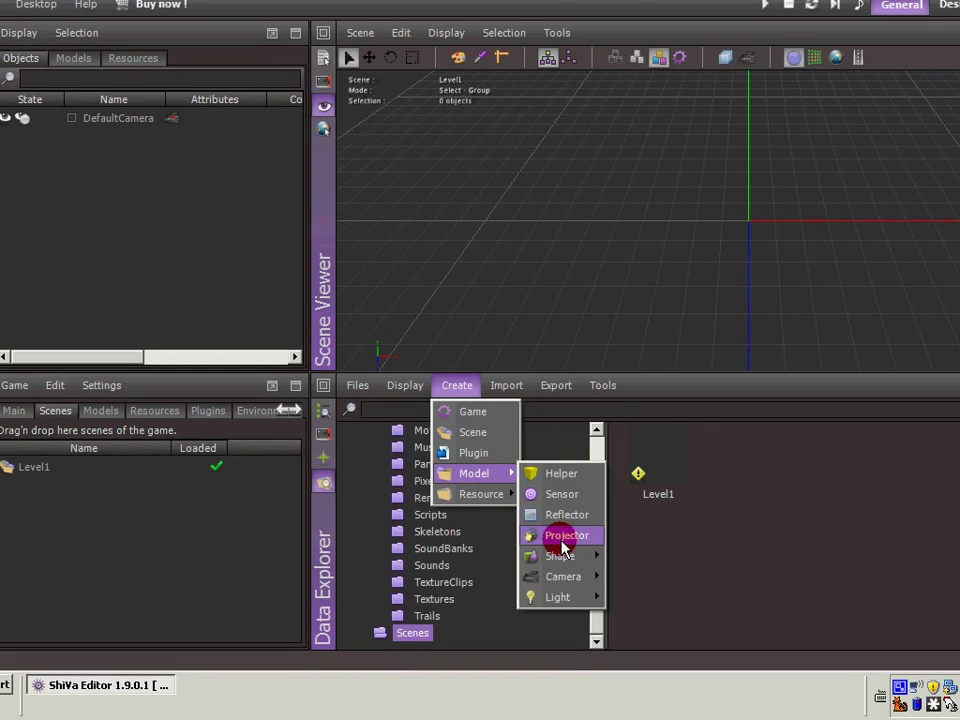
pyautogui.moveTo(565, 588)
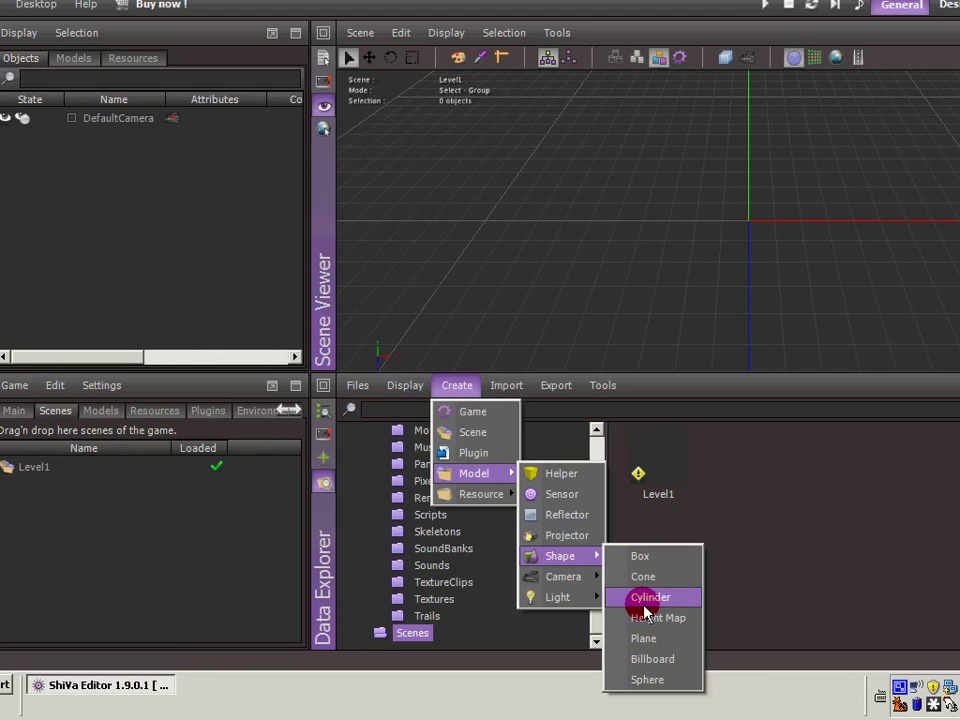
pyautogui.click(648, 662)
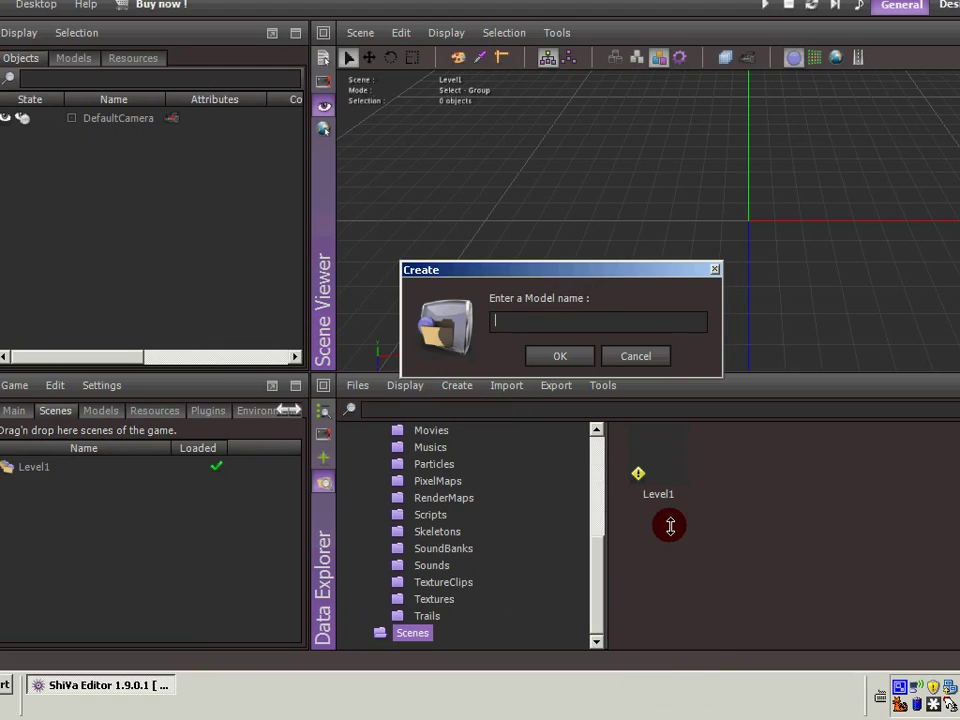
pyautogui.write('Ball')
pyautogui.click(550, 349)
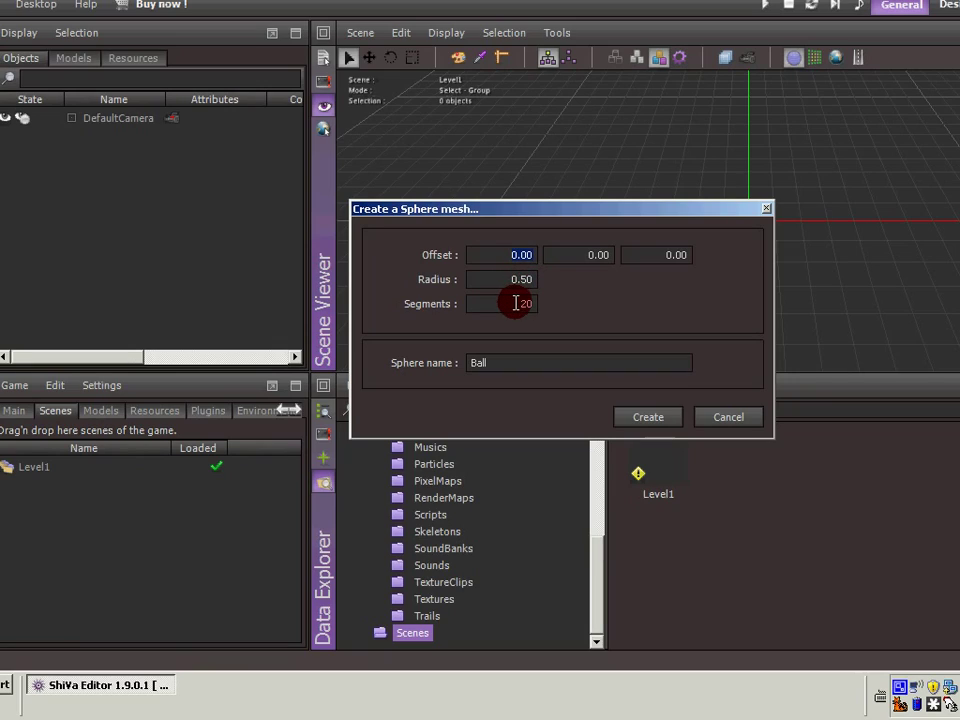
pyautogui.moveTo(516, 305); pyautogui.dragTo(551, 314)
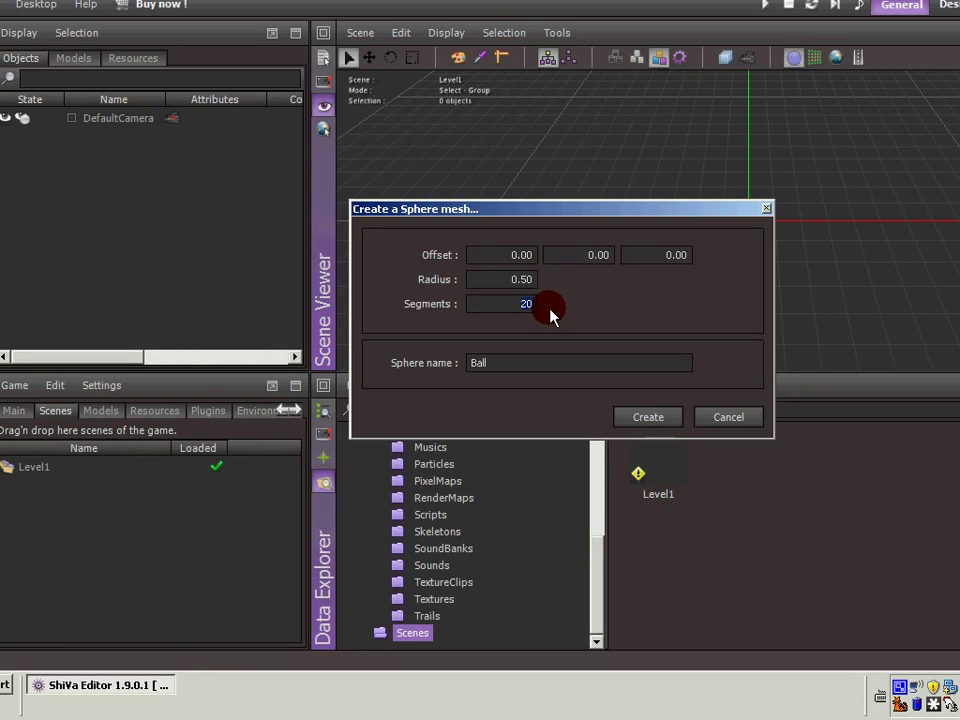
pyautogui.press('Tab')
pyautogui.click(640, 423)
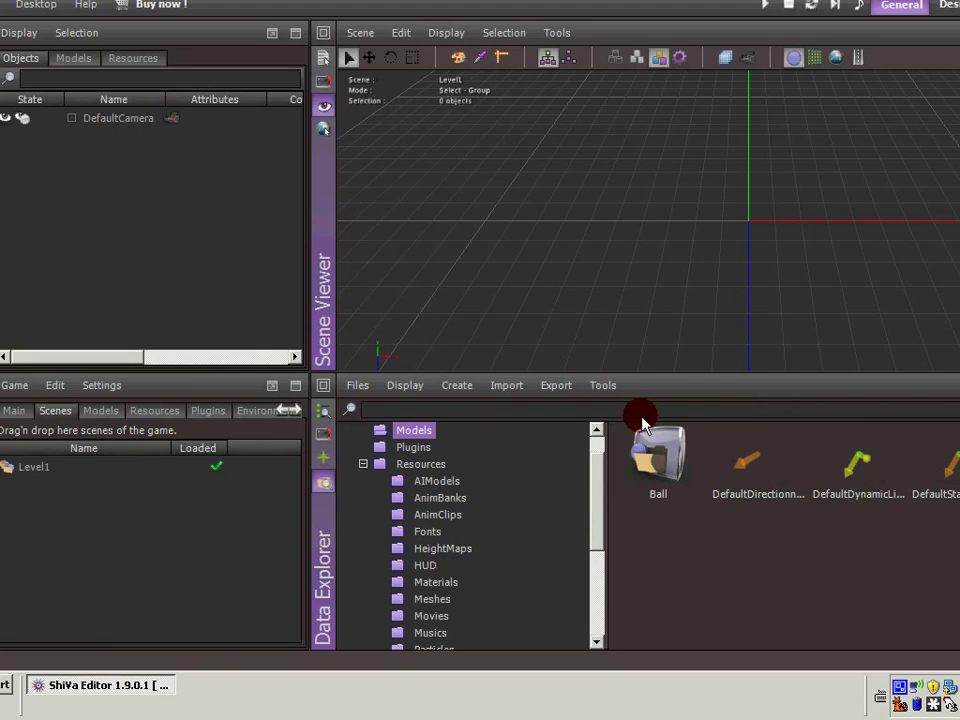
# Step: Open the Ball model for editing on its own in the Scene Viewer
pyautogui.click(658, 456)
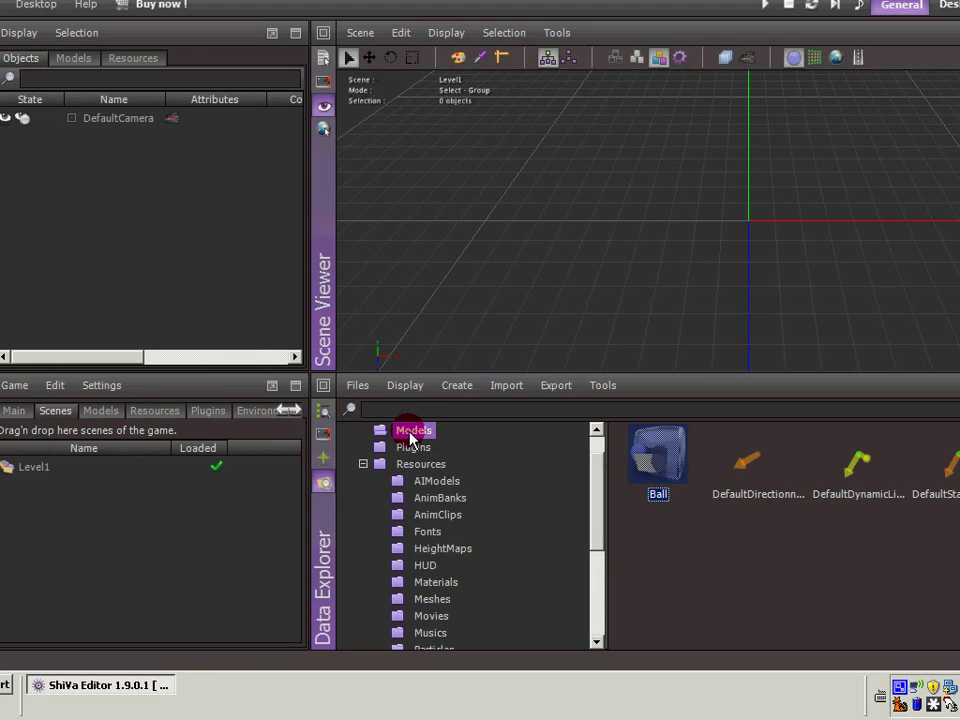
pyautogui.doubleClick(652, 449)
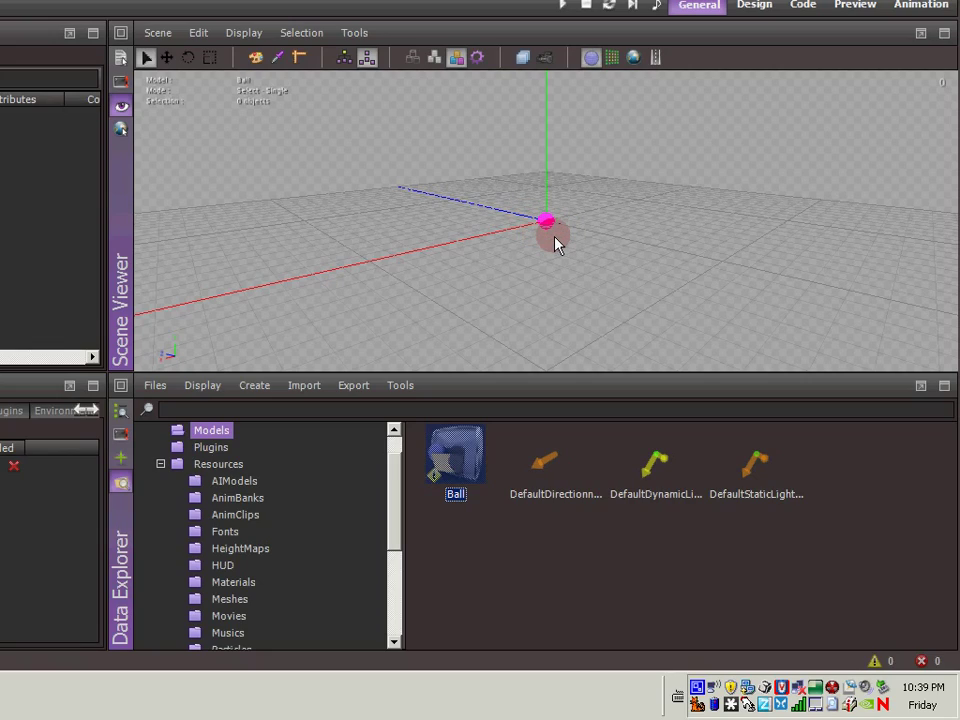
pyautogui.keyDown('alt'); pyautogui.moveTo(549, 233); pyautogui.dragTo(562, 358, button='right'); pyautogui.keyUp('alt')
pyautogui.keyDown('alt'); pyautogui.moveTo(561, 298); pyautogui.dragTo(583, 276, button='right'); pyautogui.keyUp('alt')
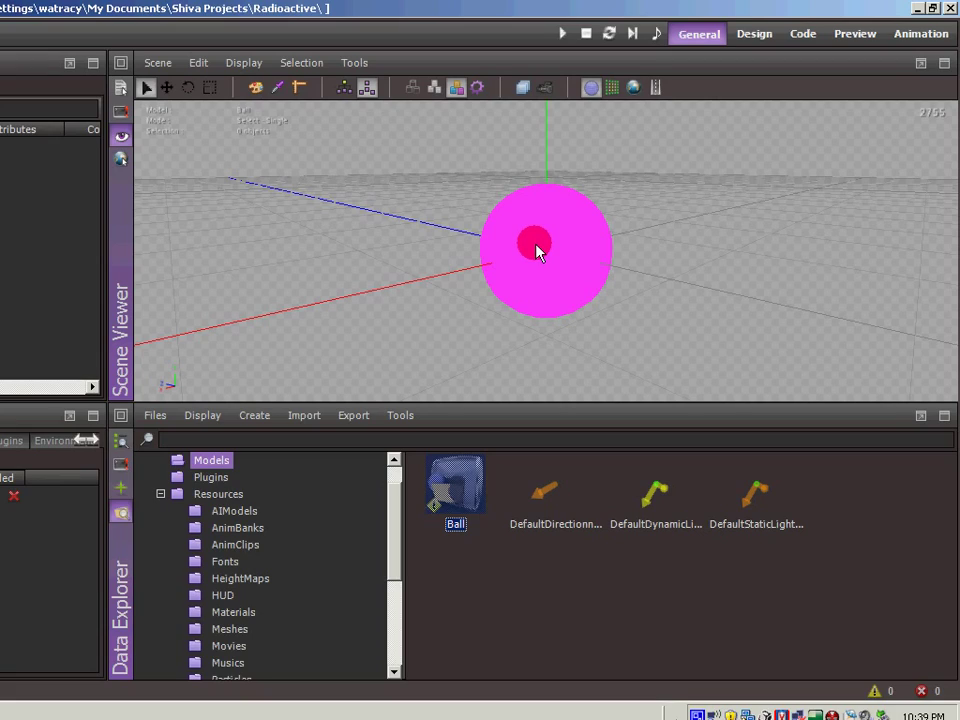
# Step: Add a dynamics controller to the Ball object
pyautogui.click(536, 251)
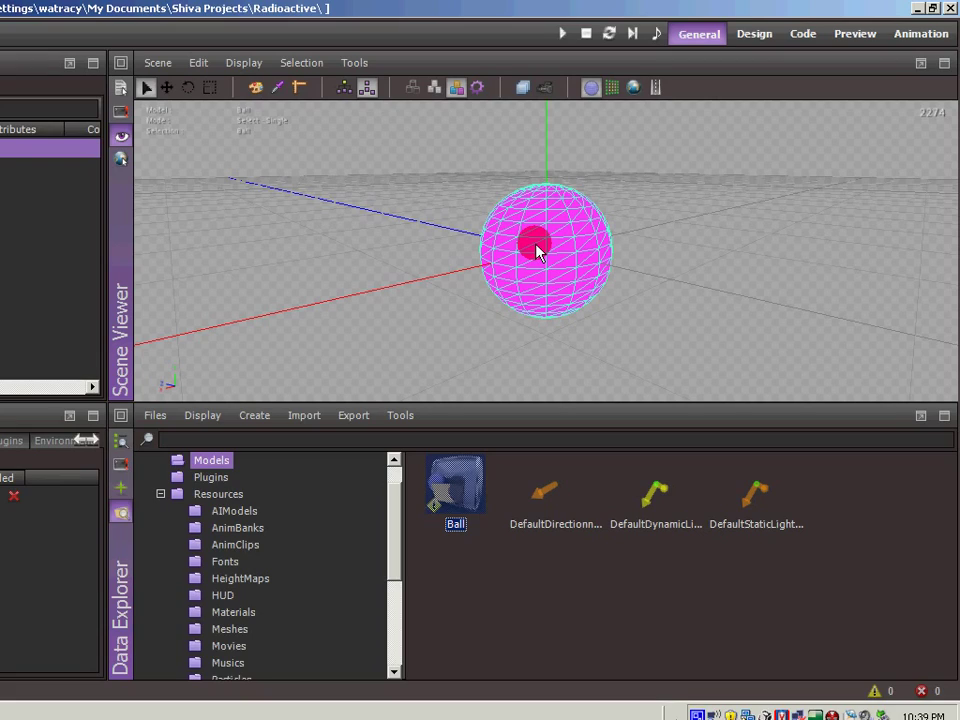
pyautogui.rightClick(536, 251)
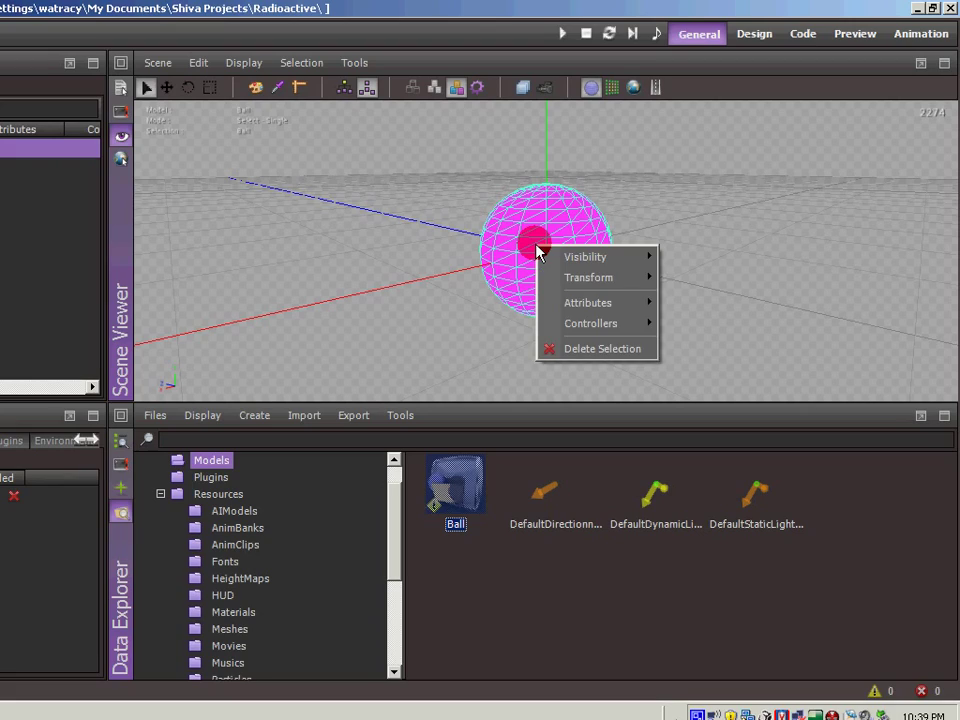
pyautogui.click(603, 330)
pyautogui.moveTo(742, 368)
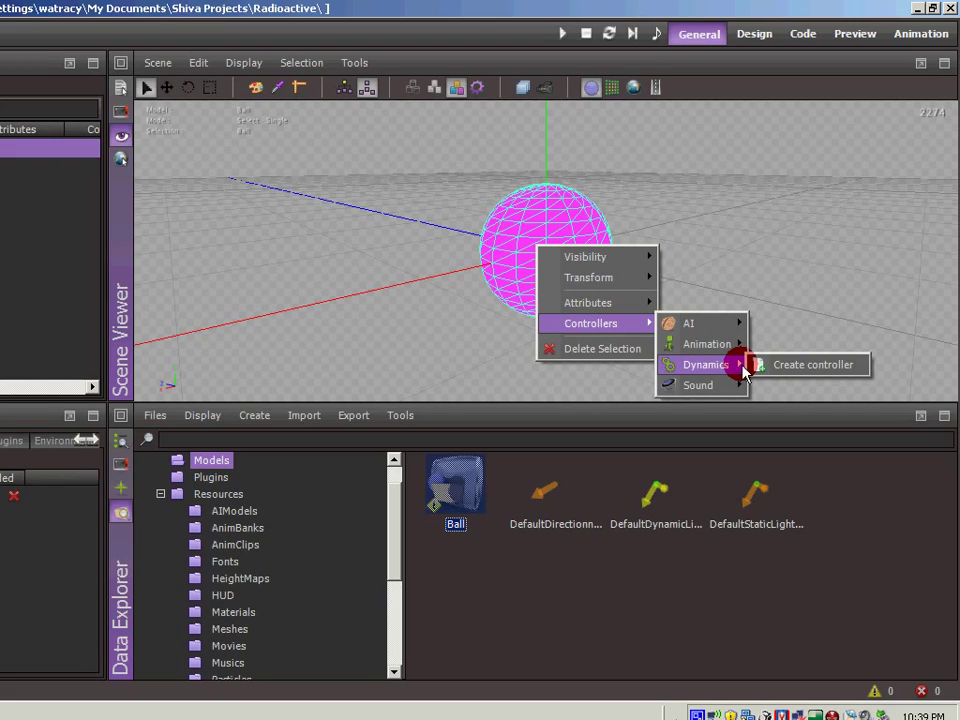
pyautogui.click(782, 379)
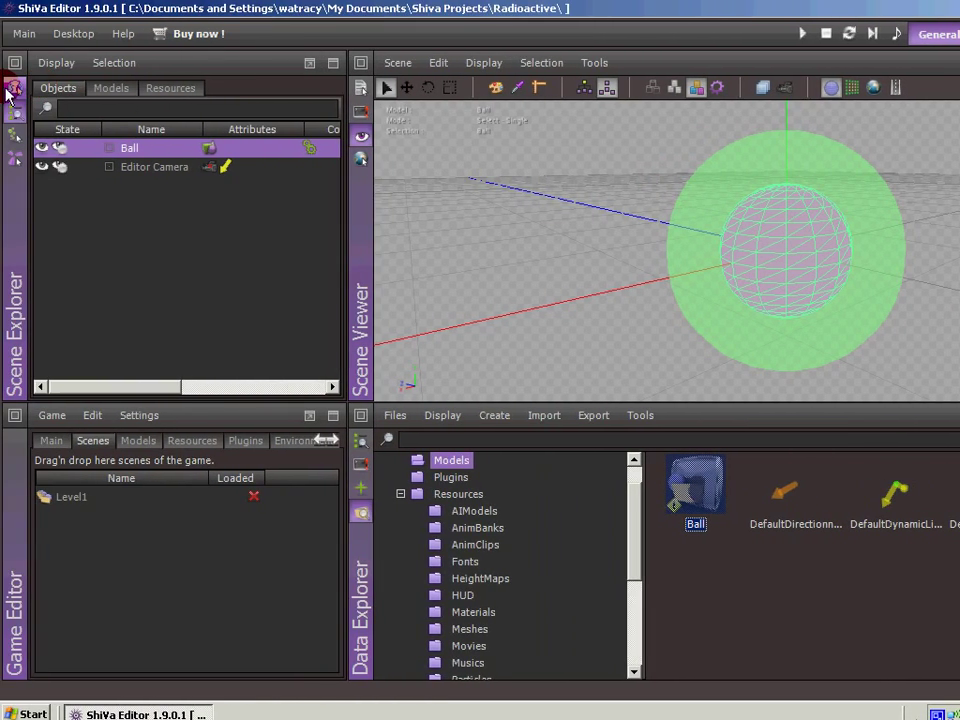
# Step: Open the Ball's Dynamics Controller settings in the Attributes Editor
pyautogui.click(12, 90)
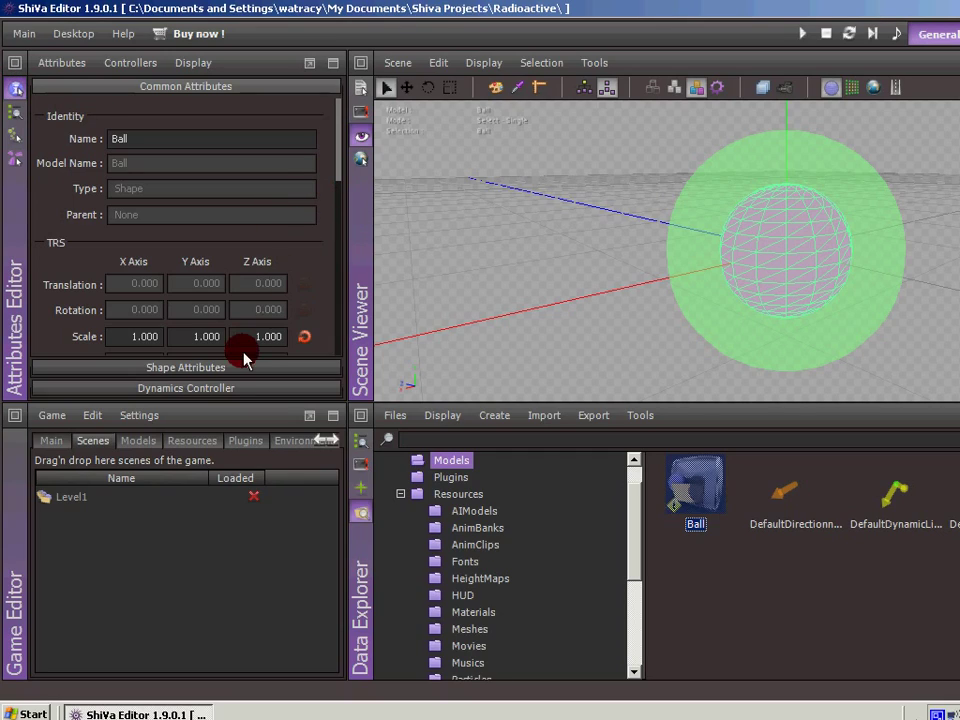
pyautogui.click(221, 388)
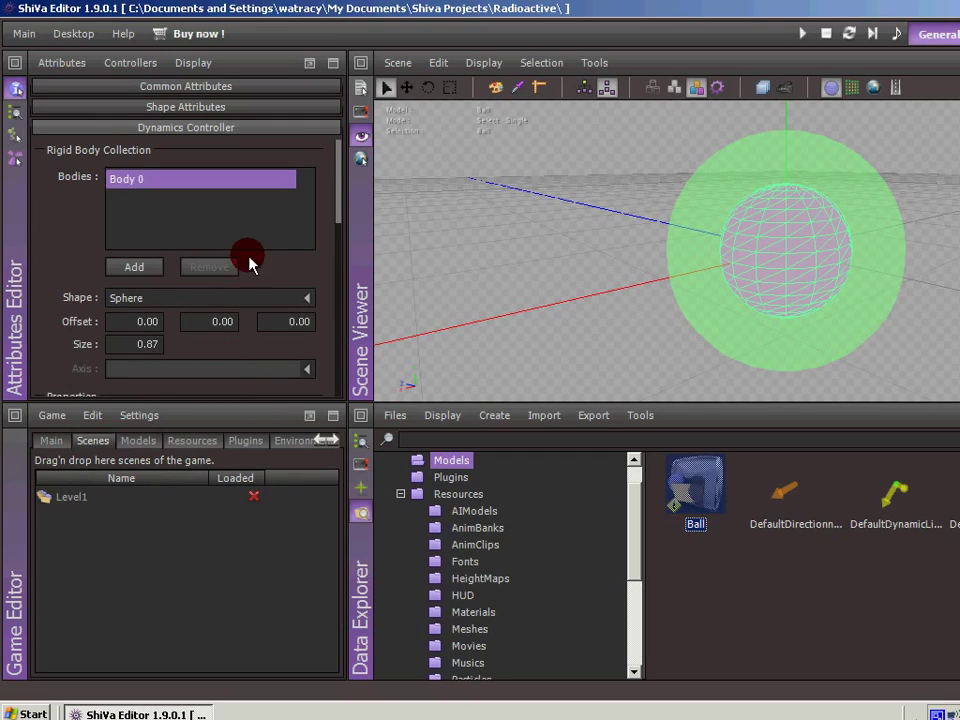
pyautogui.moveTo(339, 180); pyautogui.dragTo(336, 208)
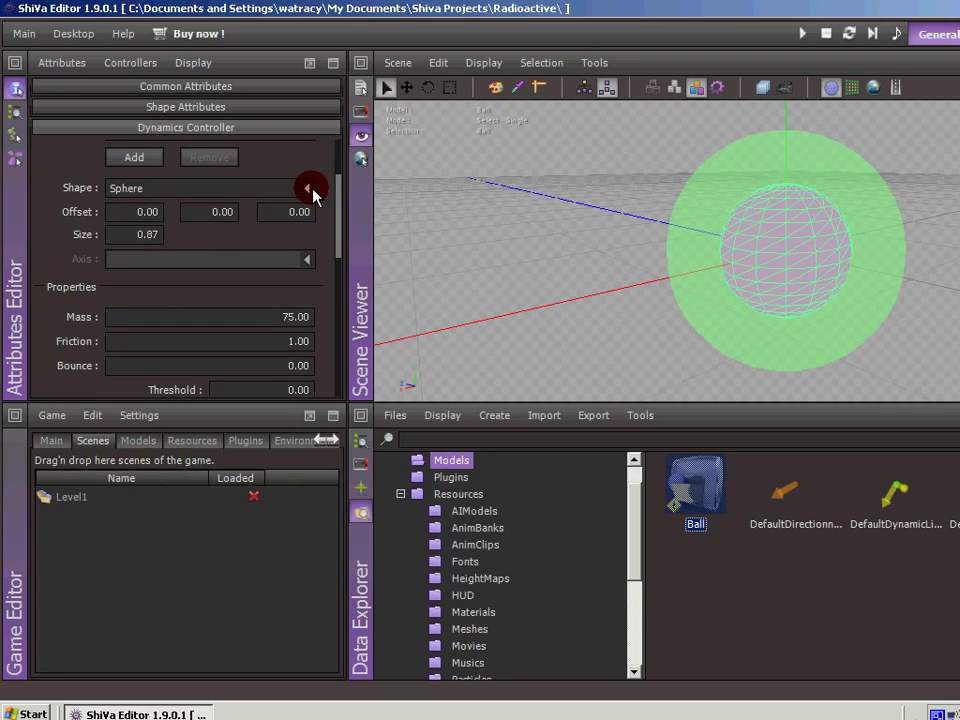
# Step: Try the Box shape for the Ball's rigid body and switch it back to Sphere
pyautogui.click(305, 191)
pyautogui.click(270, 206)
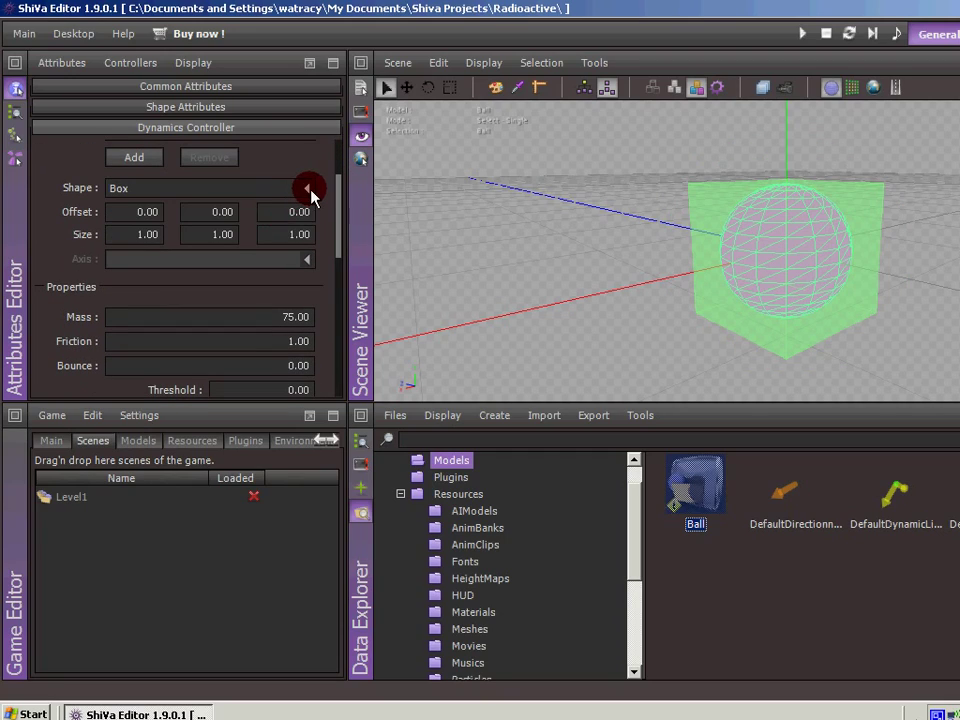
pyautogui.click(305, 192)
pyautogui.click(270, 217)
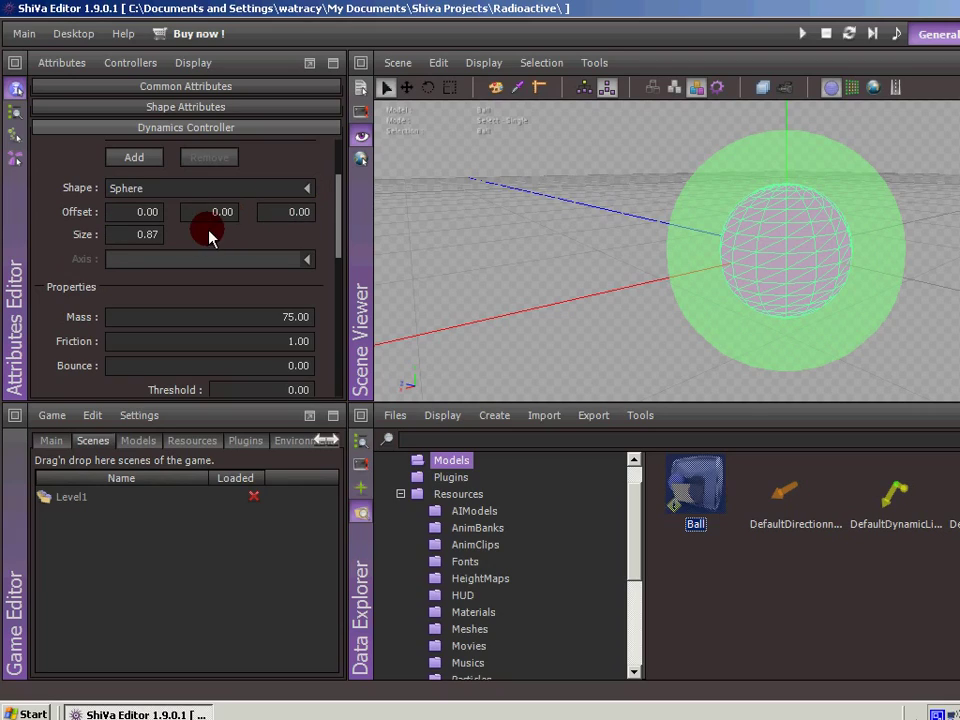
# Step: Set the size of the Ball's spherical rigid body to 0.6
pyautogui.click(140, 234)
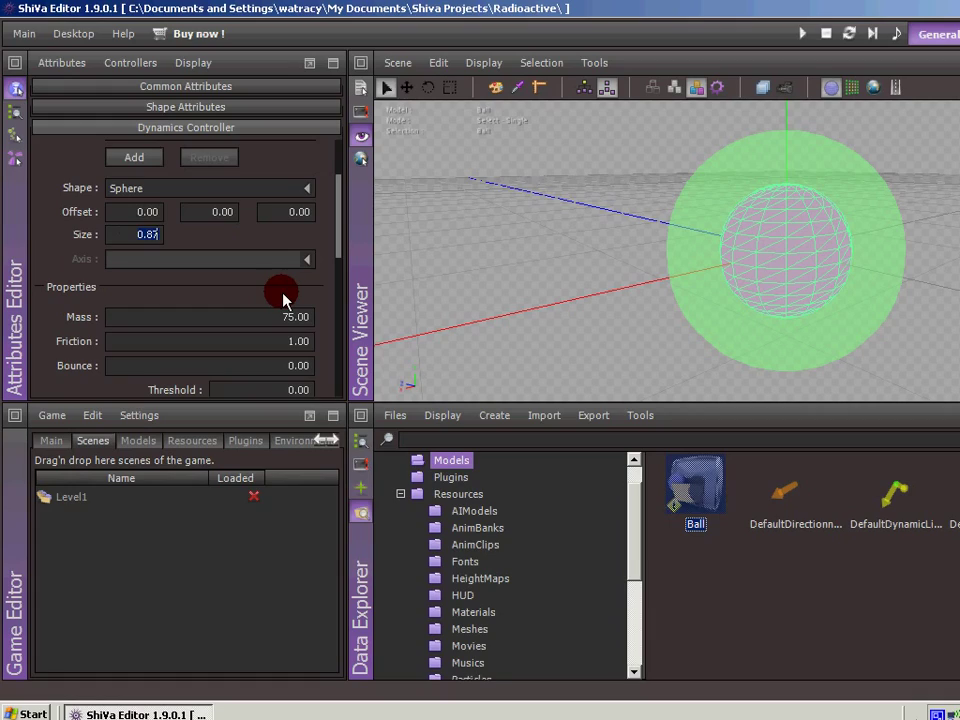
pyautogui.write('0.6')
pyautogui.press('Tab')
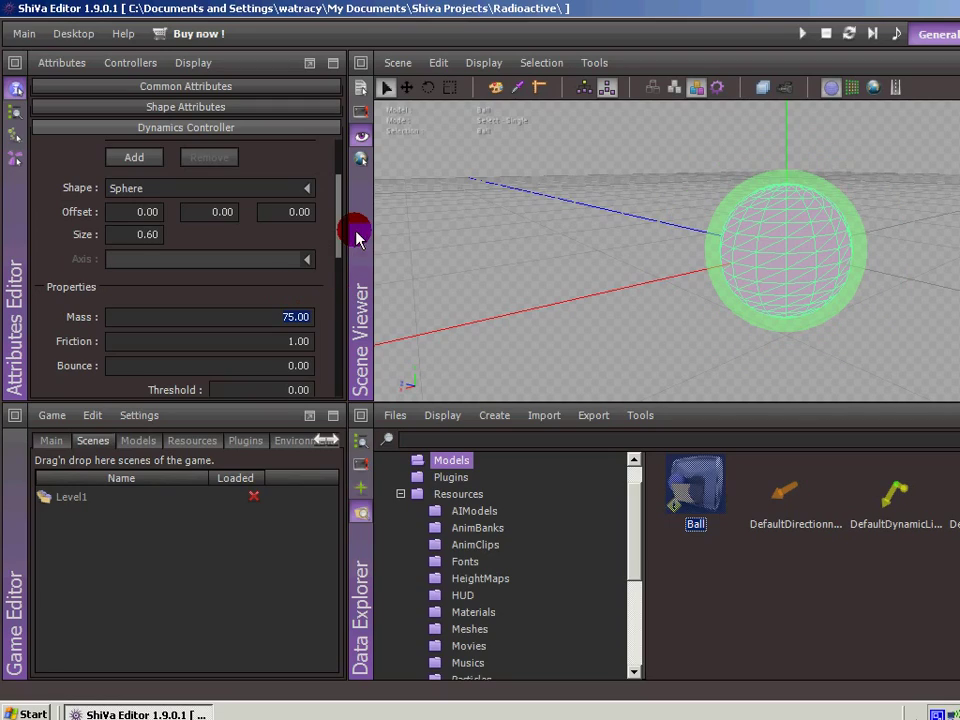
# Step: Set the Ball's dynamics mass to 1 and bounce to 0.2, and review the remaining controller settings
pyautogui.moveTo(341, 225); pyautogui.dragTo(341, 245)
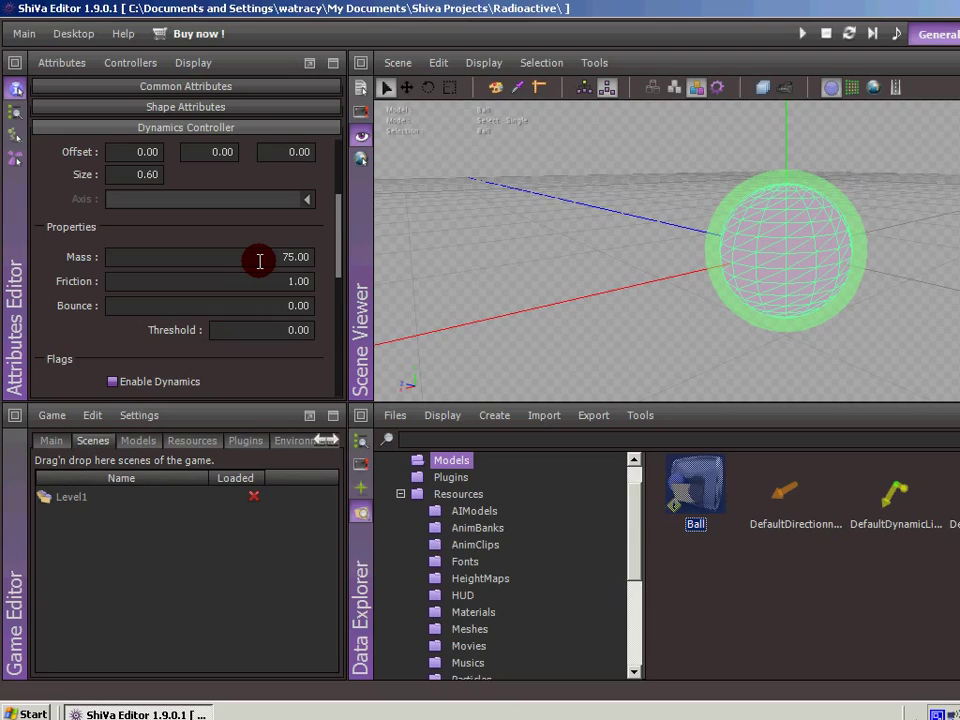
pyautogui.moveTo(264, 258); pyautogui.dragTo(326, 267)
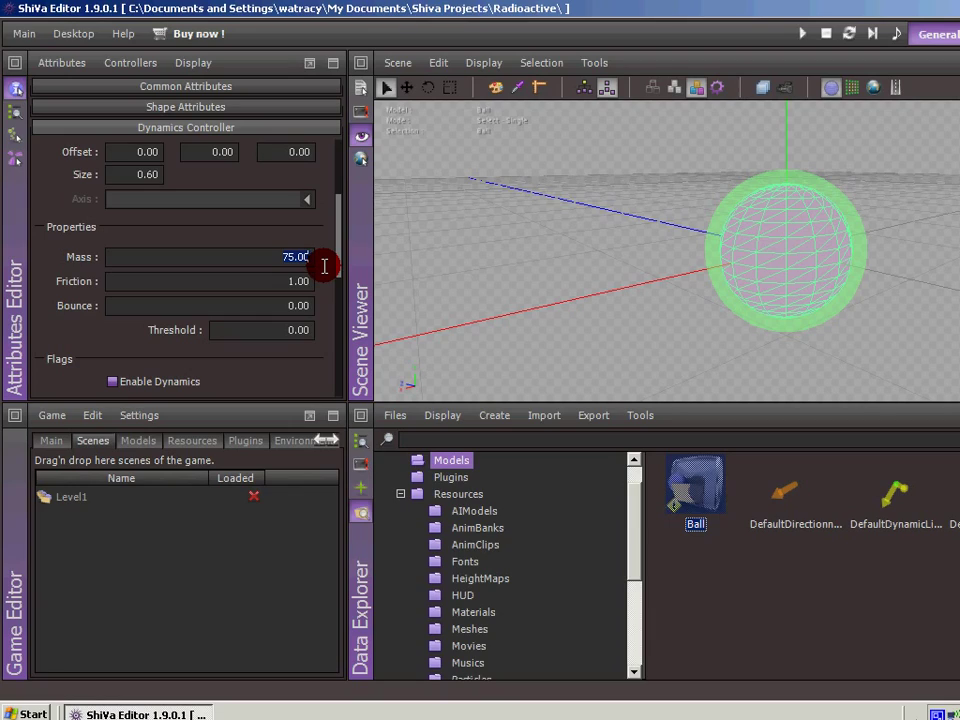
pyautogui.write('1')
pyautogui.press('Tab')
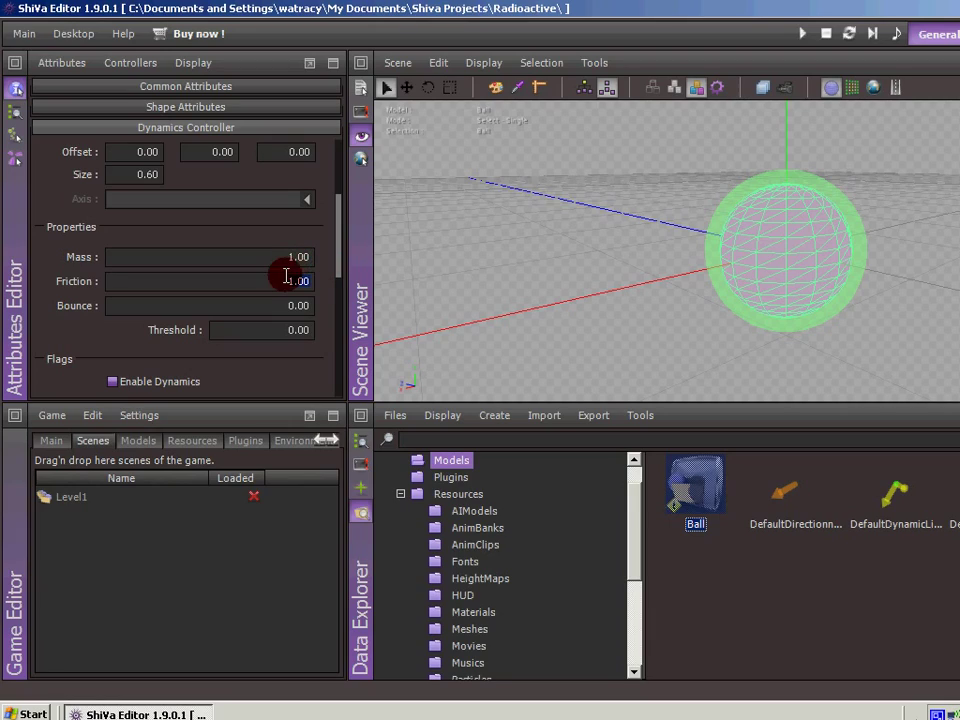
pyautogui.press('Tab')
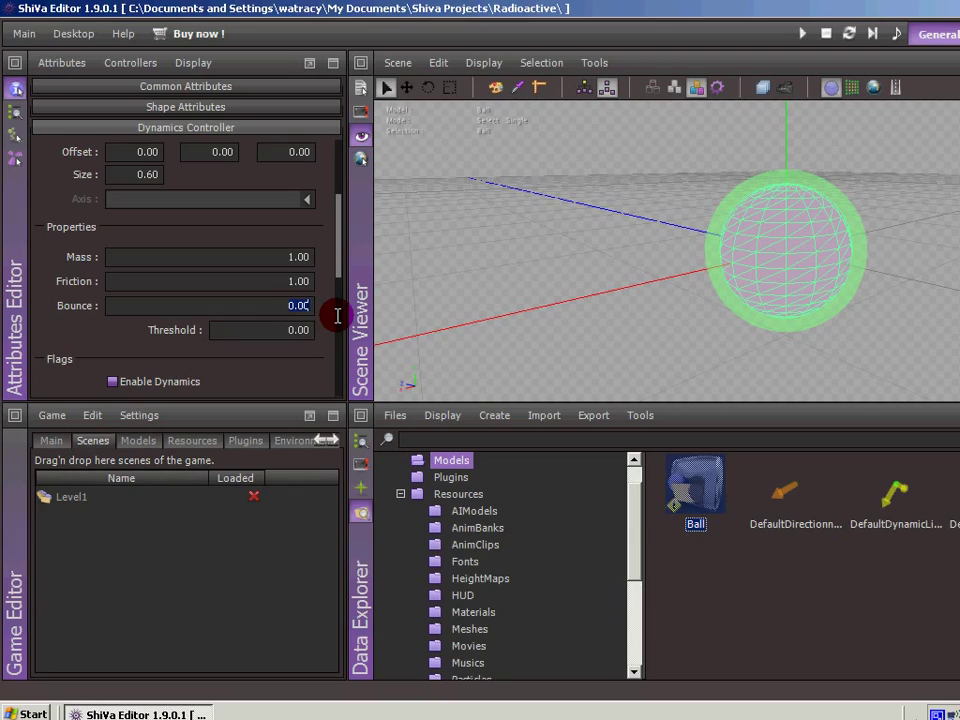
pyautogui.write('0.2')
pyautogui.moveTo(340, 232); pyautogui.dragTo(339, 274)
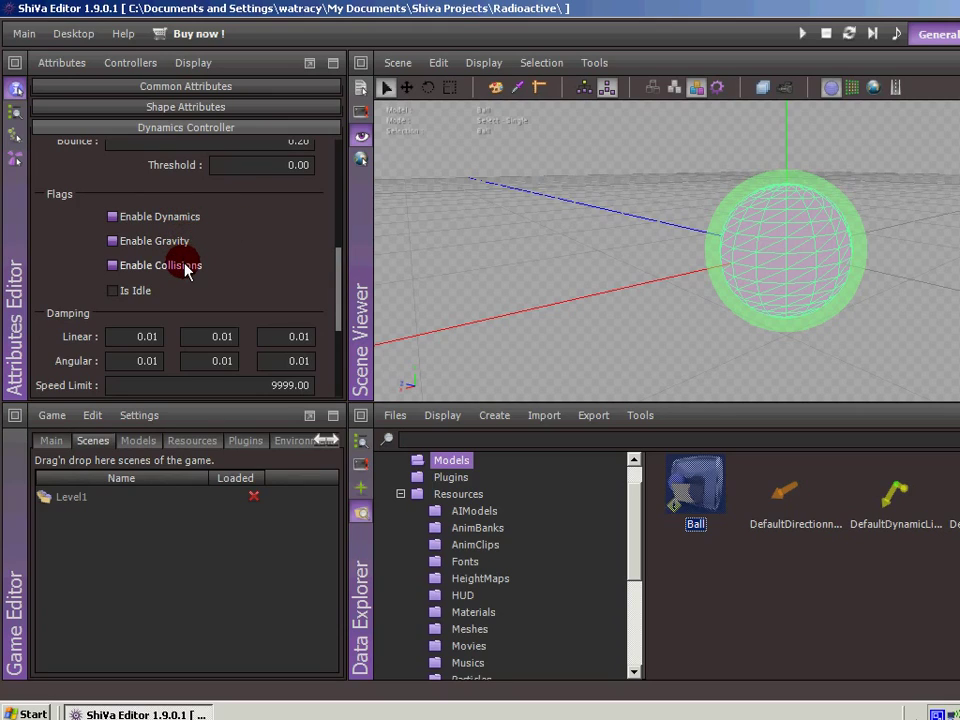
pyautogui.moveTo(342, 297); pyautogui.dragTo(333, 360)
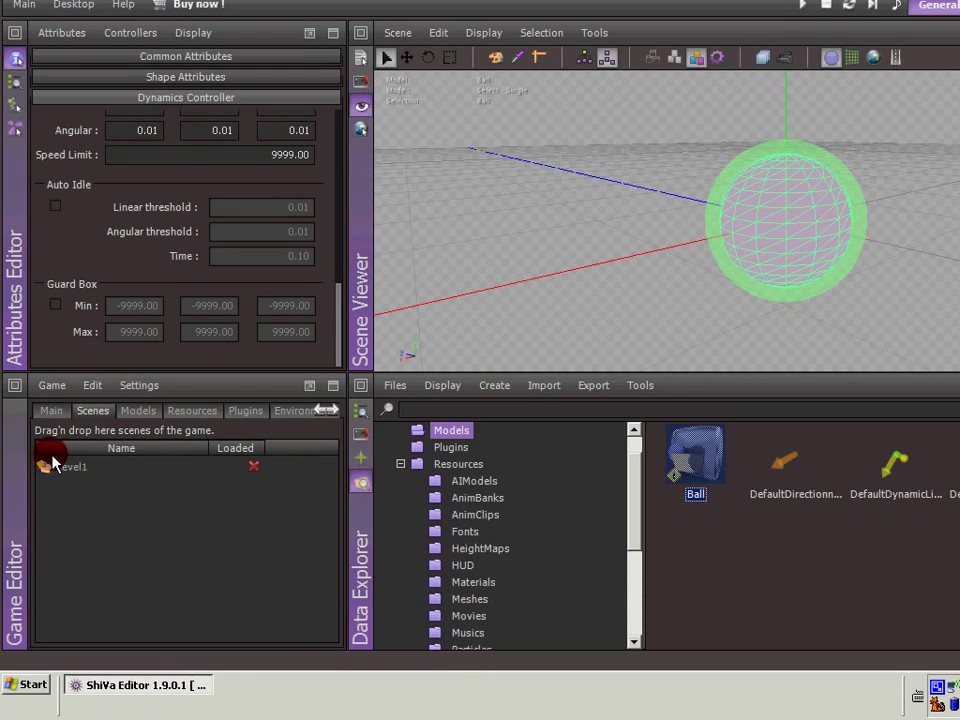
# Step: Reopen the Level1 scene, saving the Ball model, and place a Ball instance at about X 0.02, Y 0, Z -1.32
pyautogui.doubleClick(53, 465)
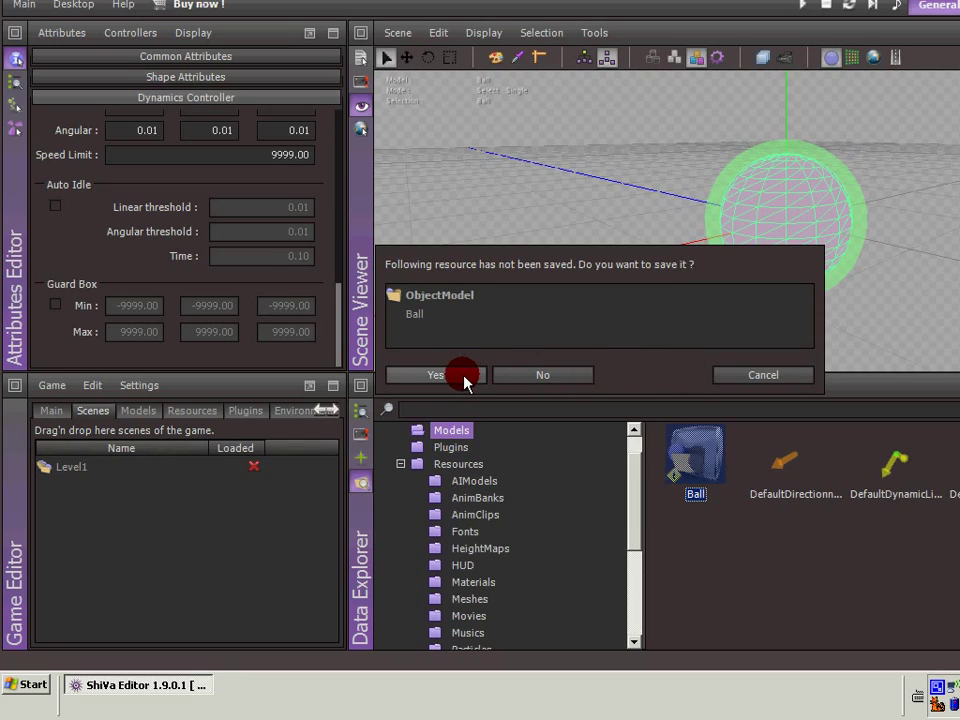
pyautogui.click(466, 380)
pyautogui.moveTo(688, 452); pyautogui.dragTo(788, 203)
pyautogui.moveTo(712, 203); pyautogui.dragTo(714, 204)
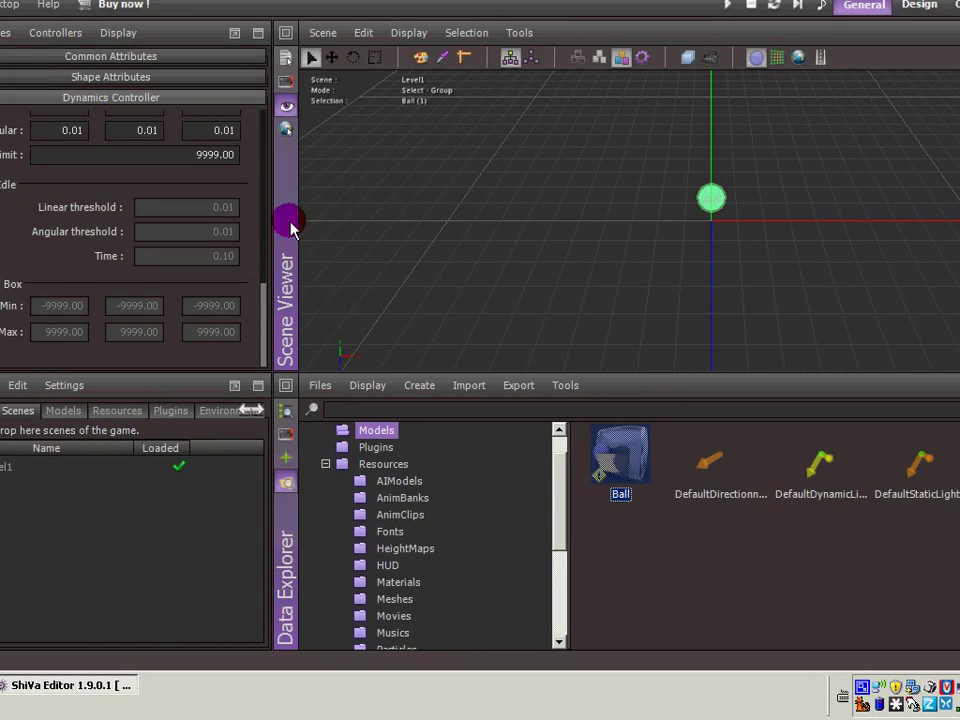
# Step: Set the translation of the Ball instance to 0 on the X, Y and Z axes
pyautogui.scroll(2, 260, 268)
pyautogui.moveTo(260, 275); pyautogui.dragTo(261, 122)
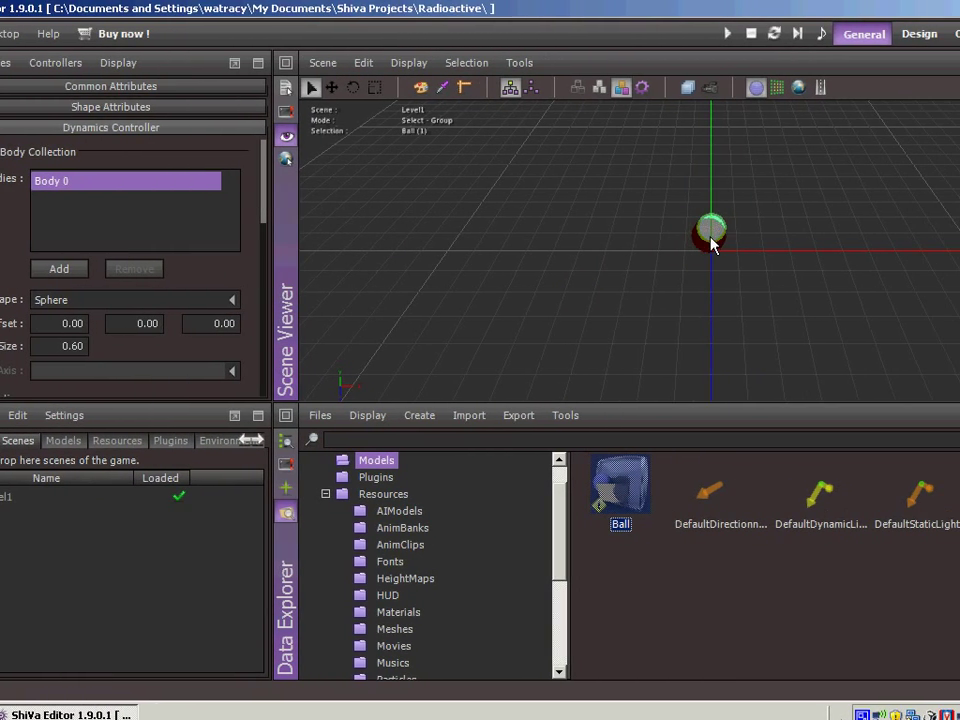
pyautogui.click(166, 90)
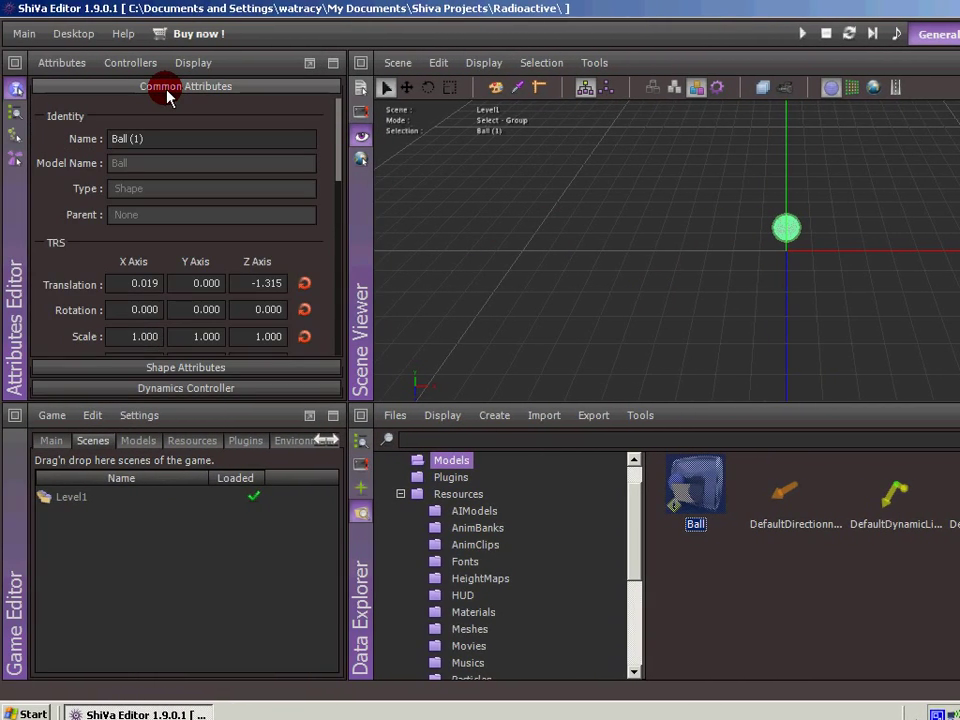
pyautogui.click(127, 283)
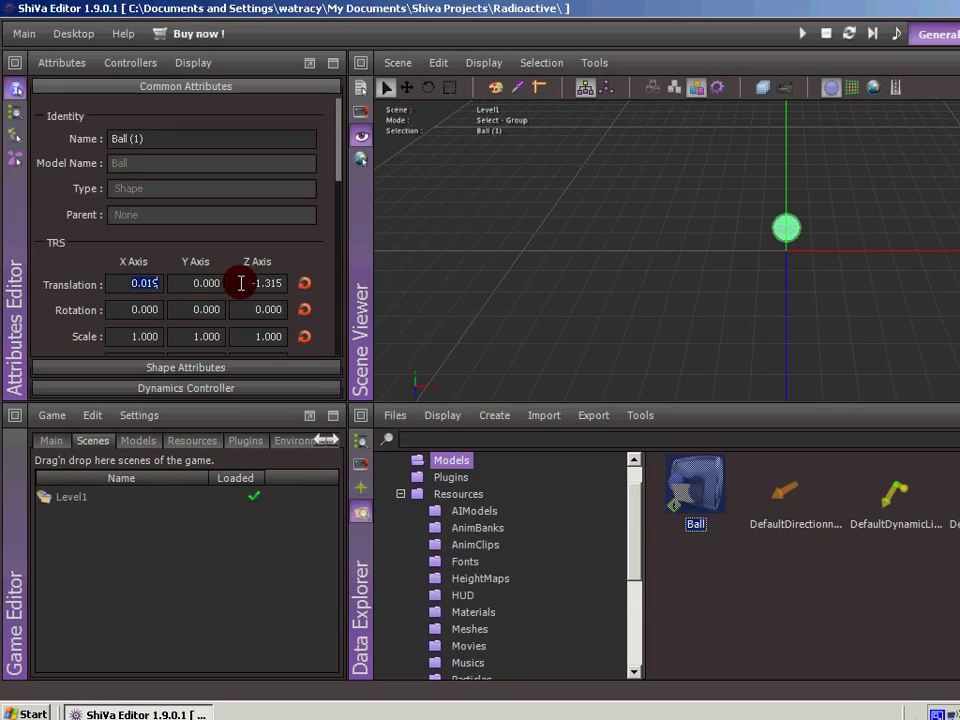
pyautogui.write('0')
pyautogui.press('Tab')
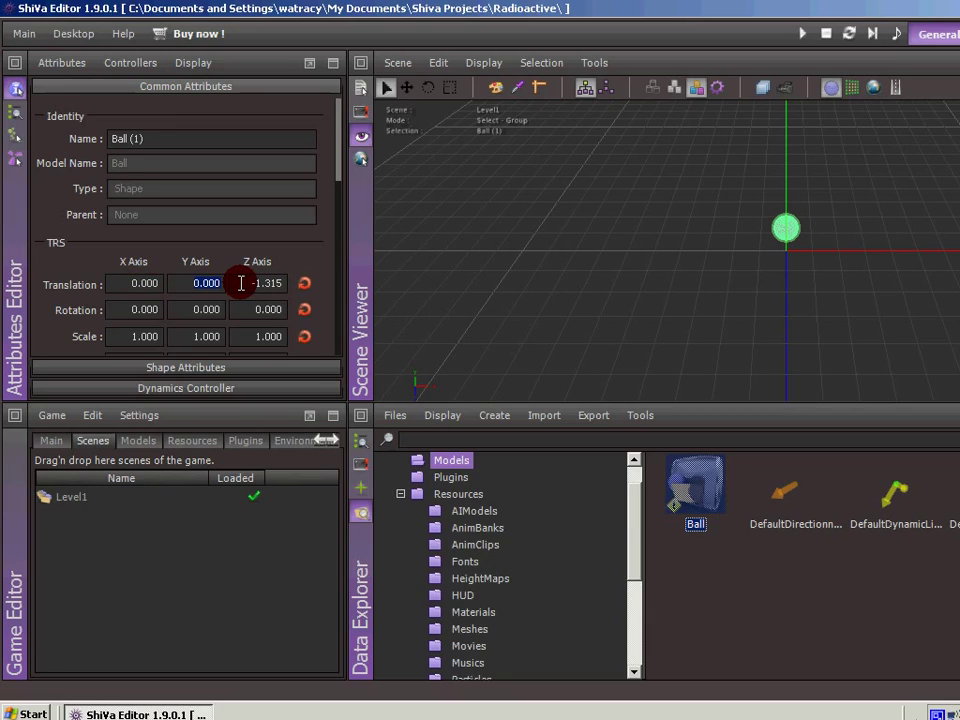
pyautogui.press('Tab')
pyautogui.write('0')
pyautogui.press('Tab')
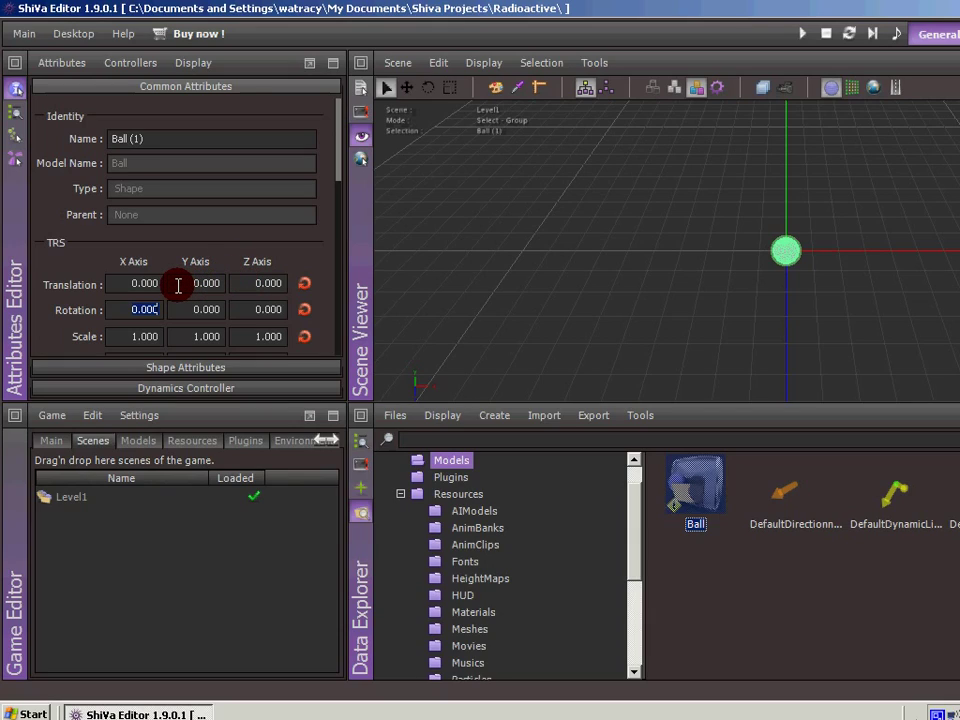
# Step: Raise the Ball instance to a Y translation of 5 and save the Level1 scene
pyautogui.click(228, 283)
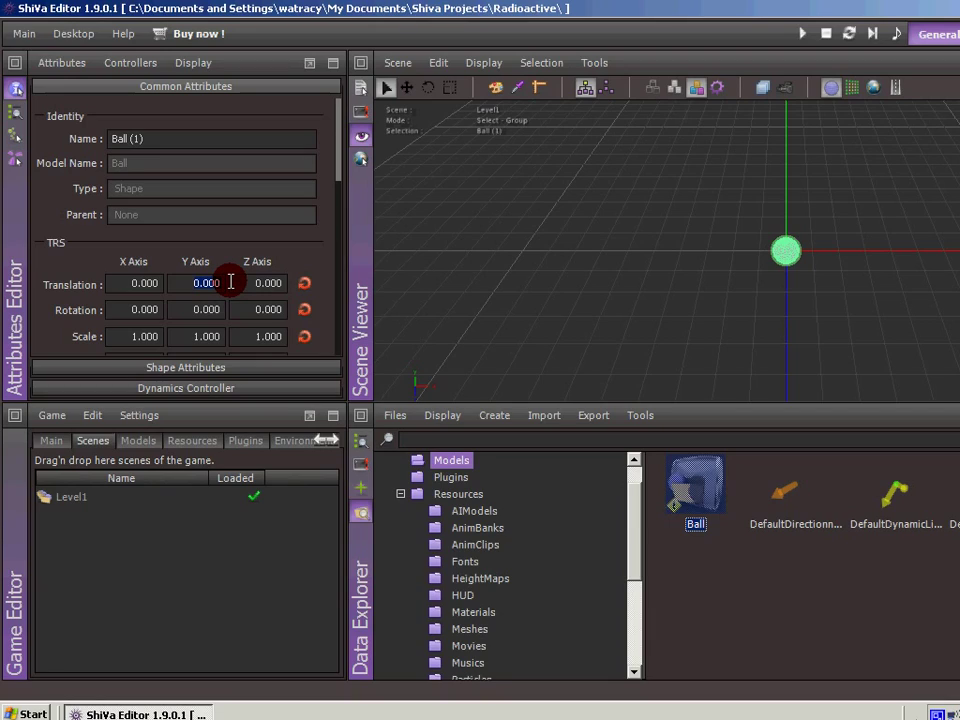
pyautogui.press('BackSpace')
pyautogui.press('Tab')
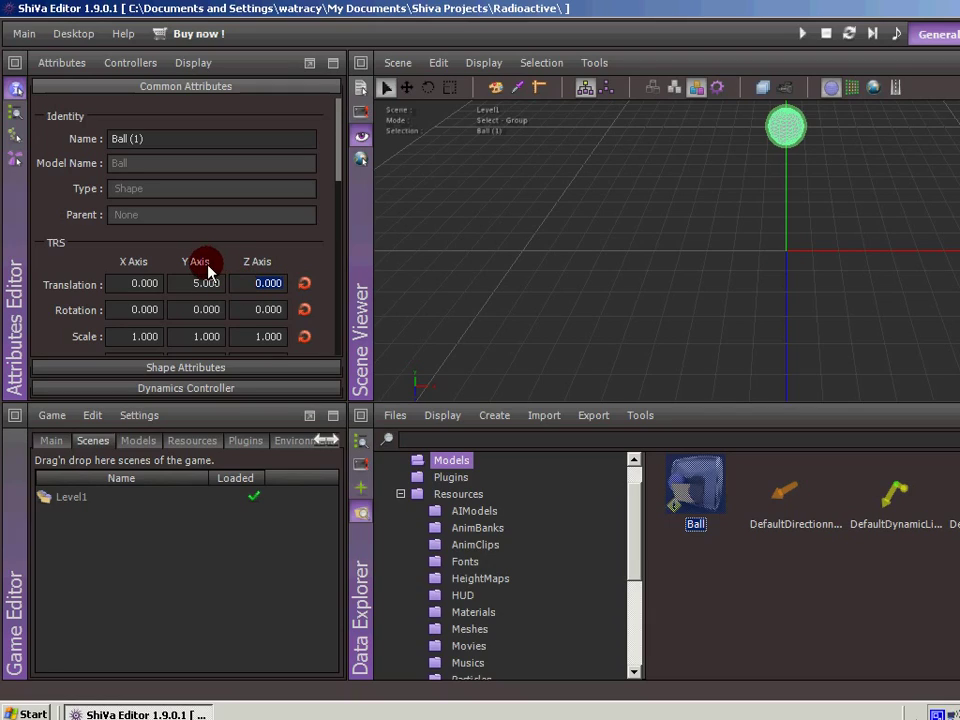
pyautogui.click(282, 280)
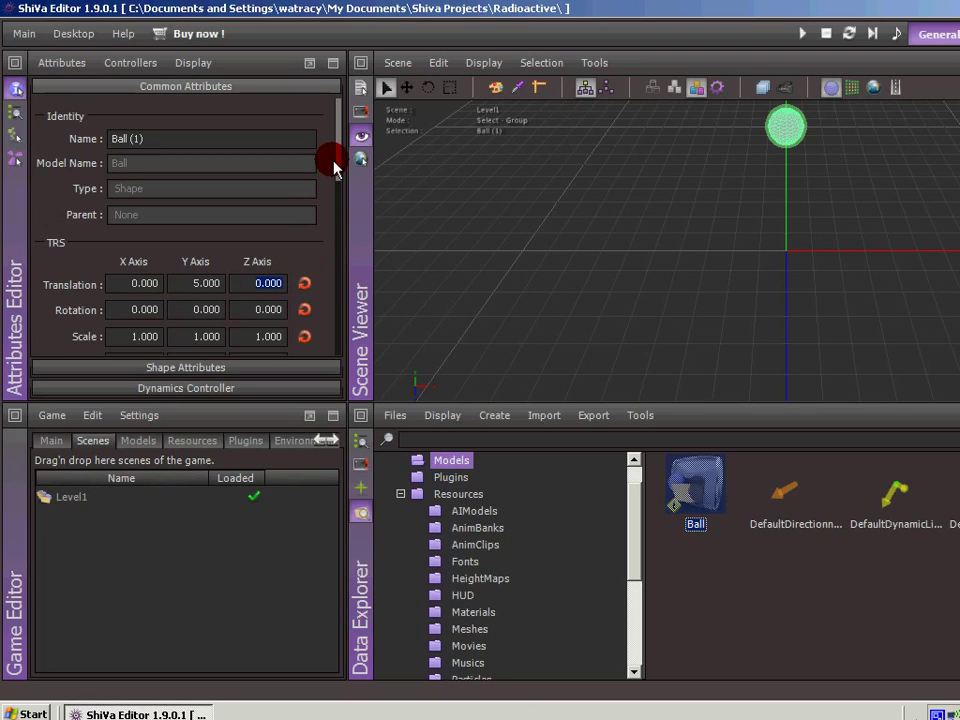
pyautogui.moveTo(336, 152)
pyautogui.mouseDown()
pyautogui.moveTo(339, 264)
pyautogui.moveTo(339, 146)
pyautogui.mouseUp()
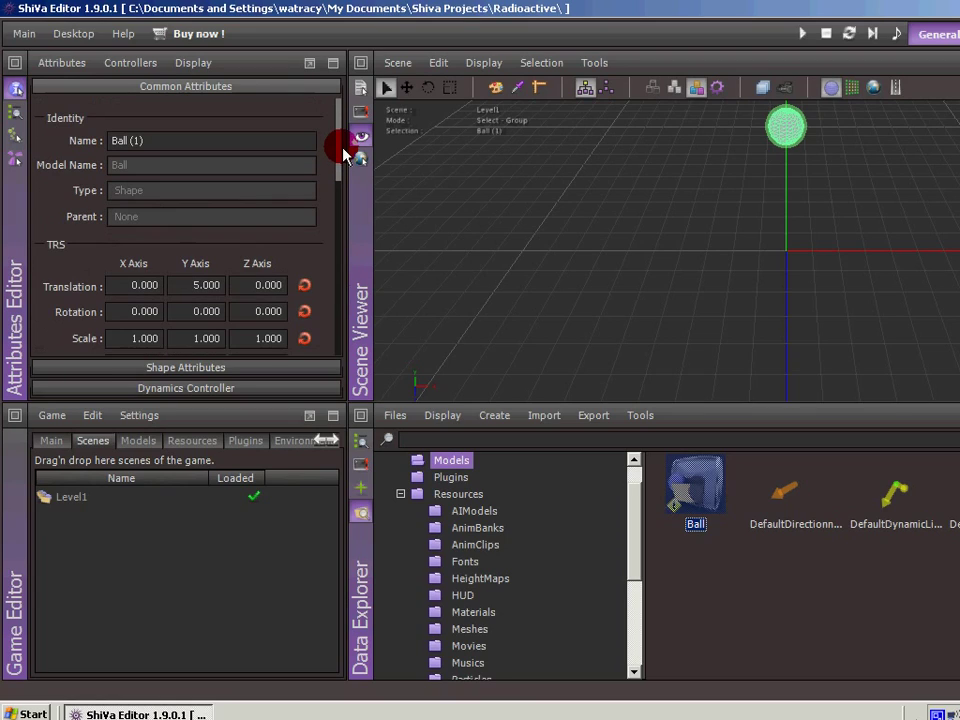
pyautogui.click(392, 63)
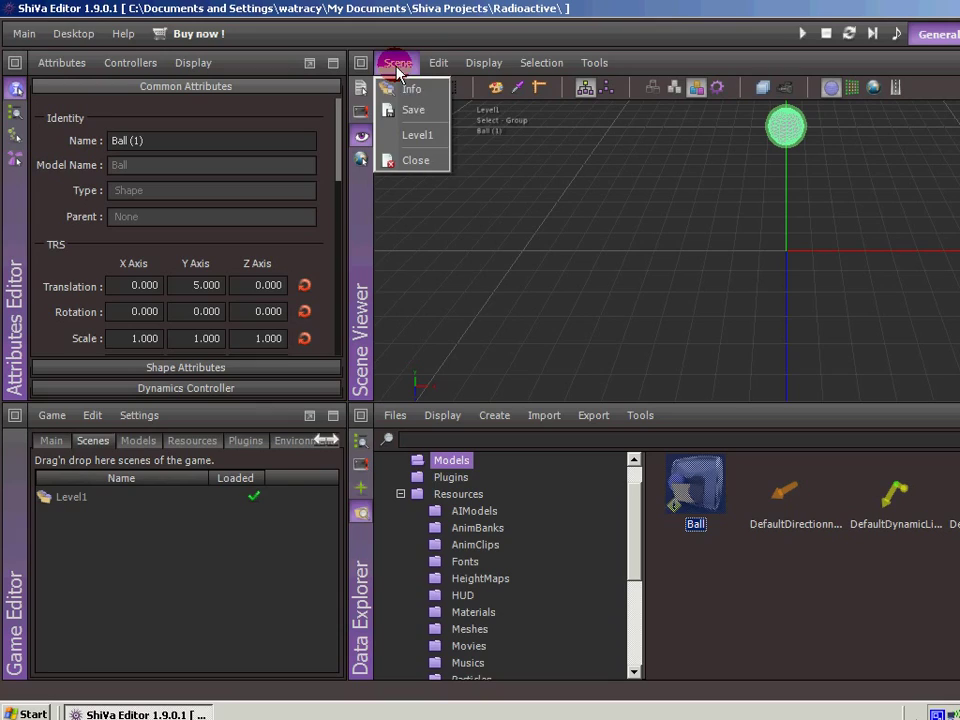
pyautogui.click(405, 114)
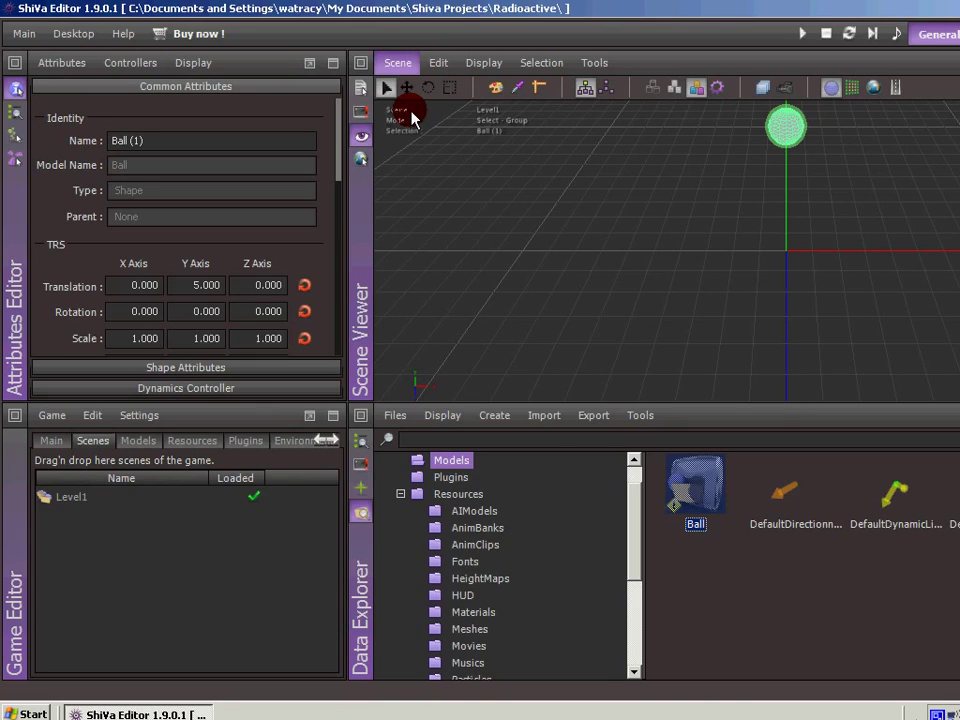
# Step: Create a box shape model named Ground with a mesh size of 10 × 1 × 10 and zero offset
pyautogui.click(494, 415)
pyautogui.moveTo(523, 503)
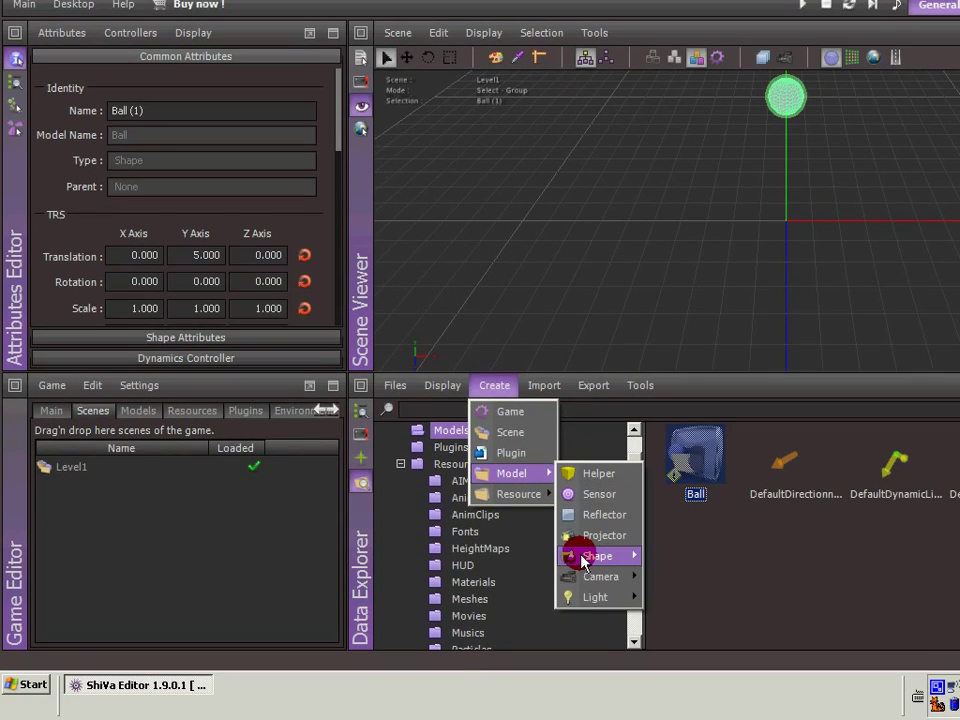
pyautogui.moveTo(579, 585)
pyautogui.click(690, 557)
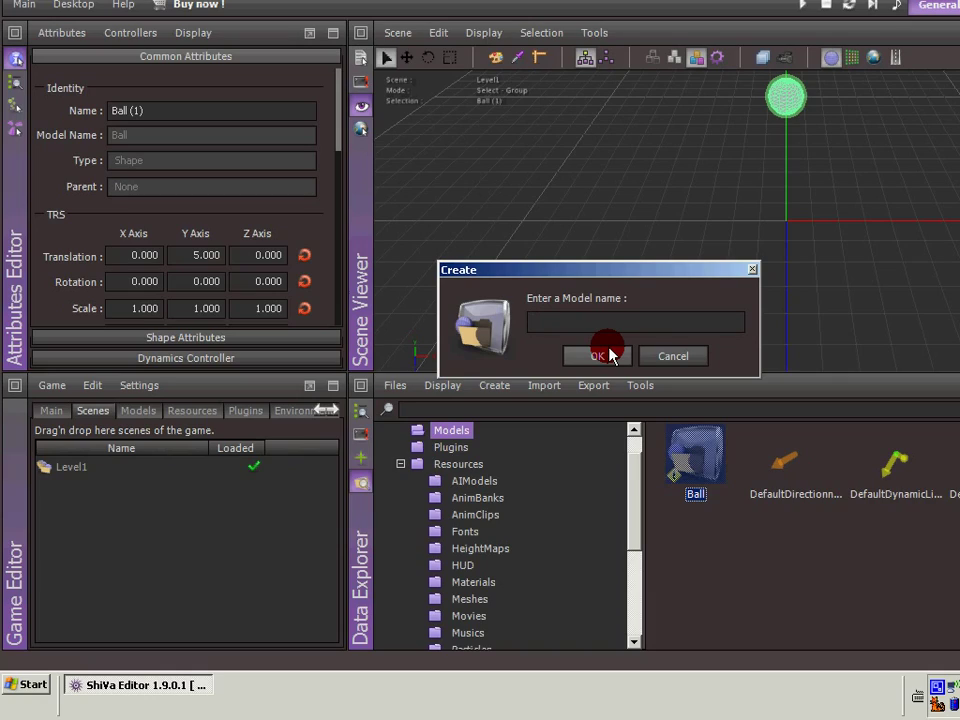
pyautogui.write('Ground')
pyautogui.click(609, 349)
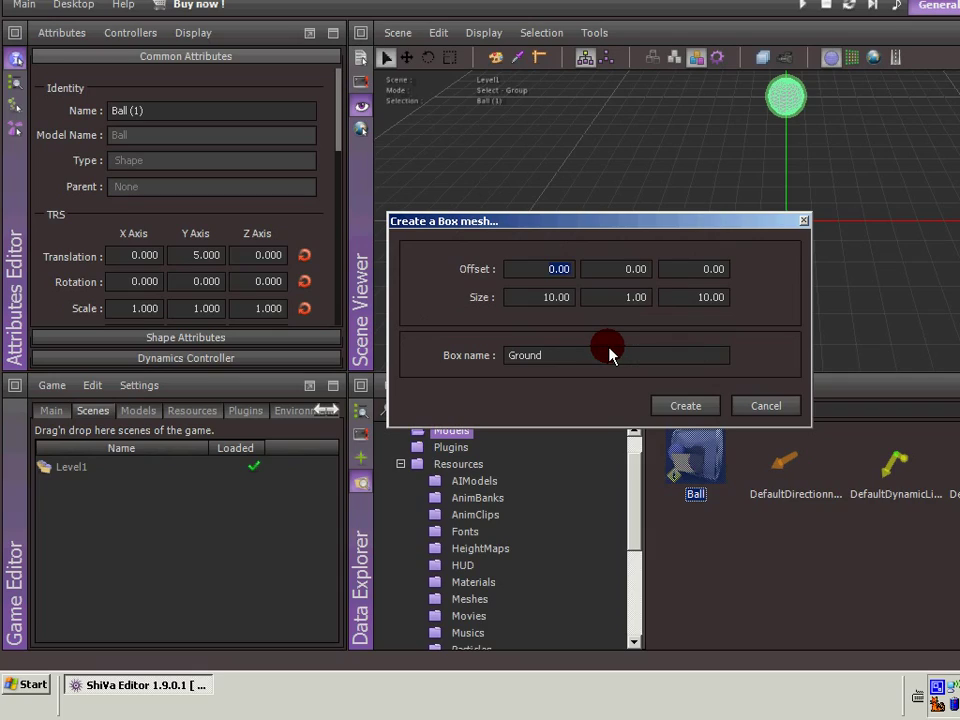
pyautogui.press('Tab')
pyautogui.press('Tab')
pyautogui.press('Tab')
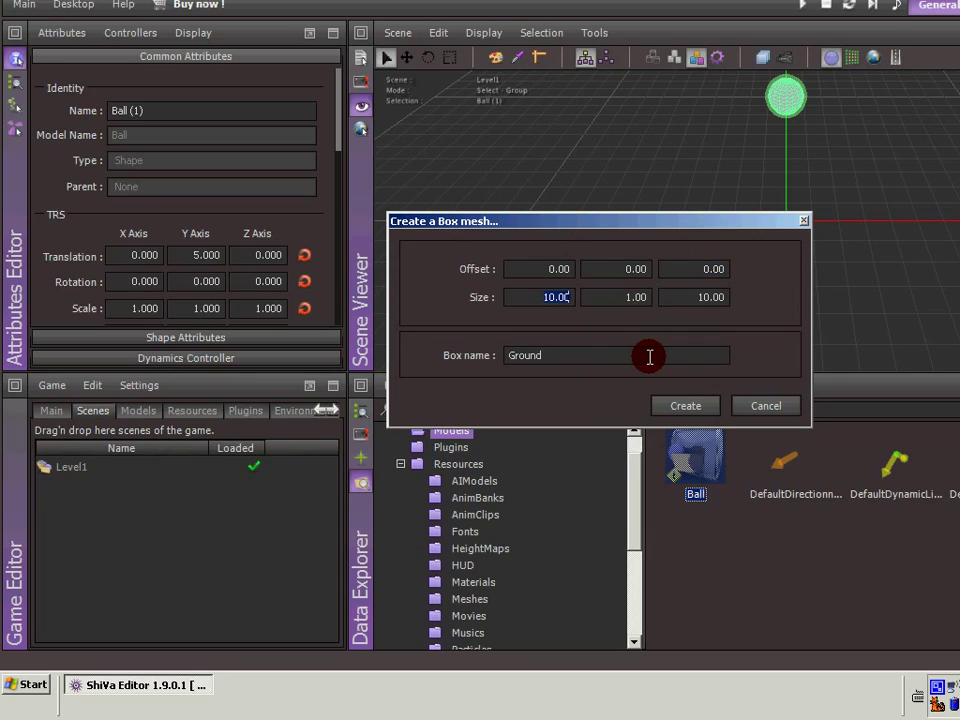
pyautogui.click(550, 297)
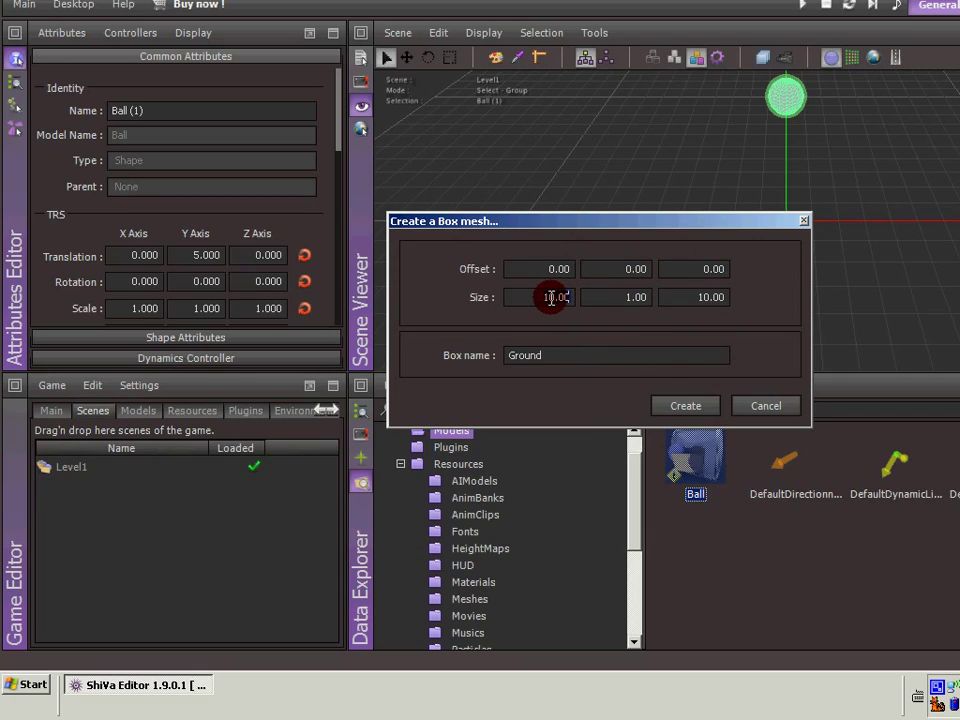
pyautogui.moveTo(550, 297); pyautogui.dragTo(542, 294)
pyautogui.moveTo(611, 296); pyautogui.dragTo(734, 301)
pyautogui.click(666, 407)
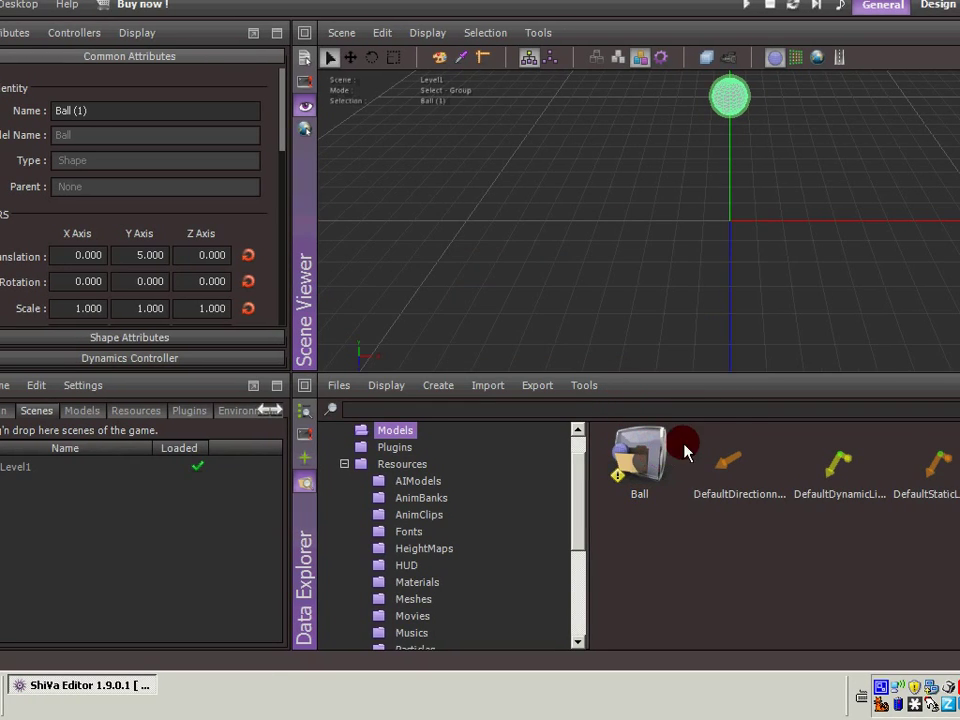
# Step: Open the Ground model for editing and set its box as a collider
pyautogui.doubleClick(866, 461)
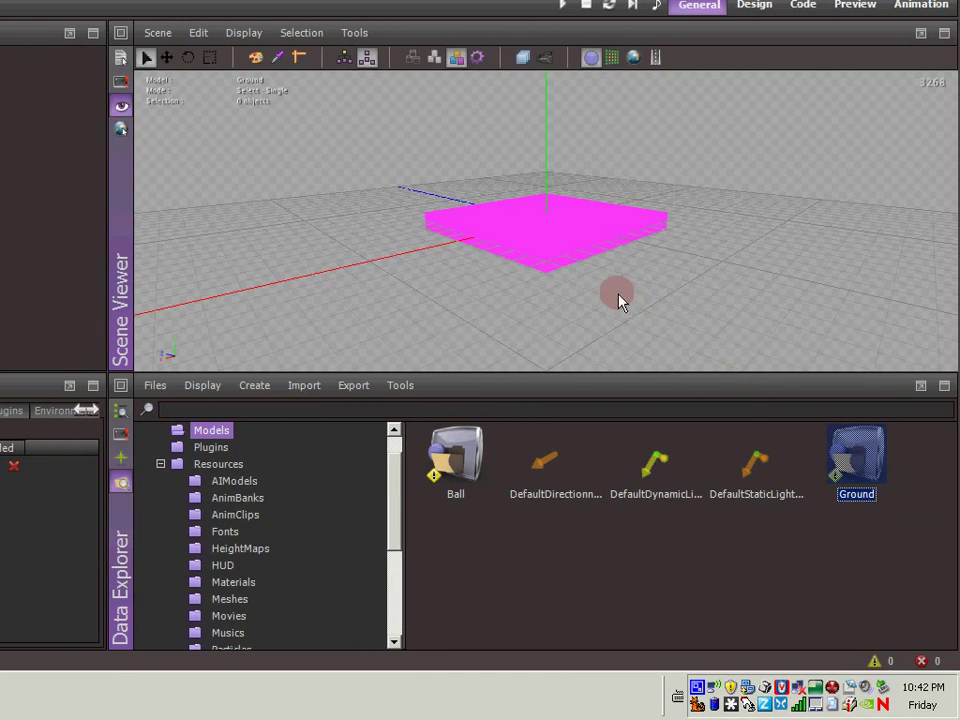
pyautogui.click(547, 242)
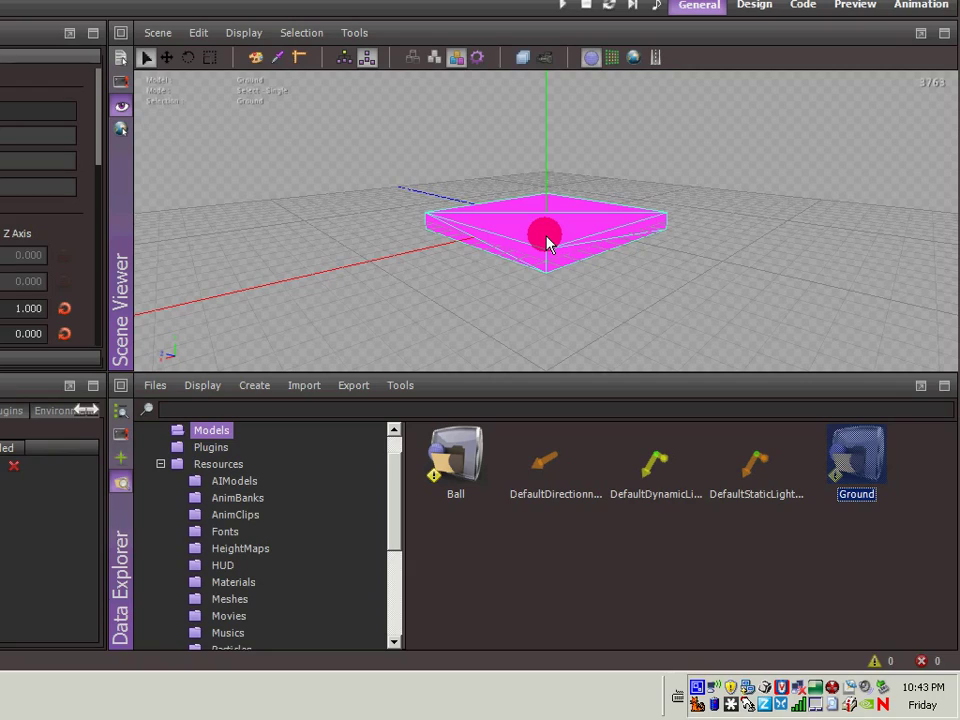
pyautogui.rightClick(547, 242)
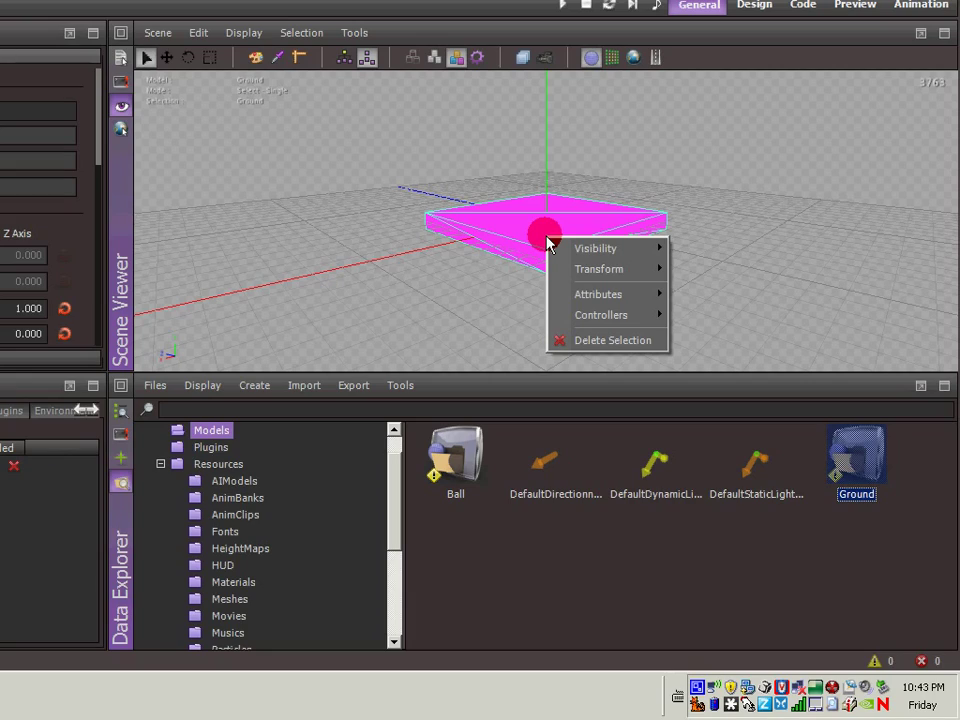
pyautogui.moveTo(585, 297)
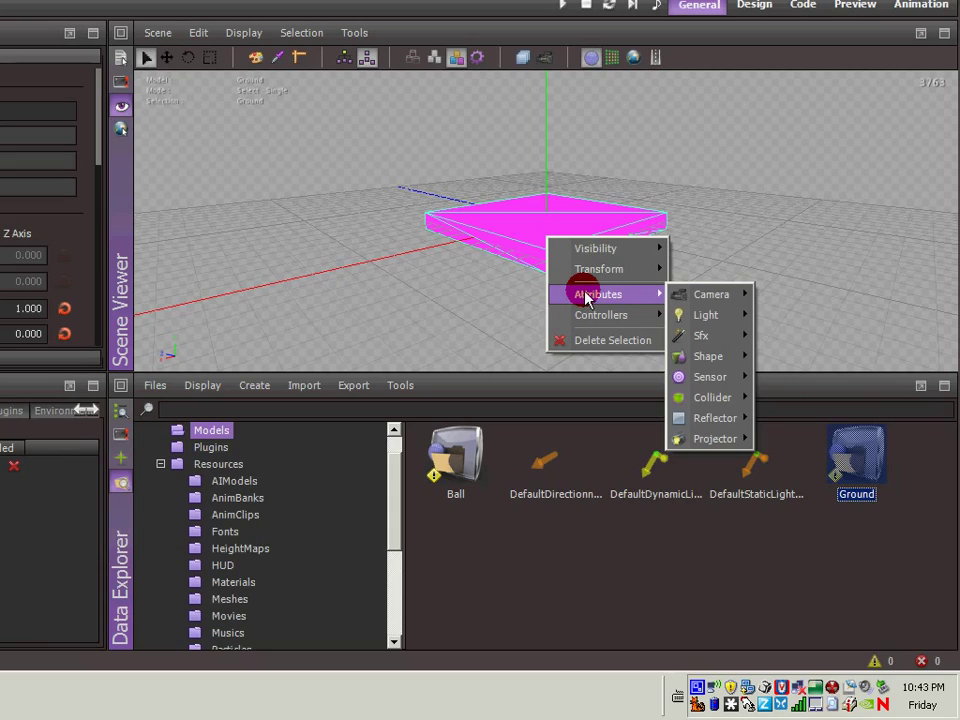
pyautogui.moveTo(733, 402)
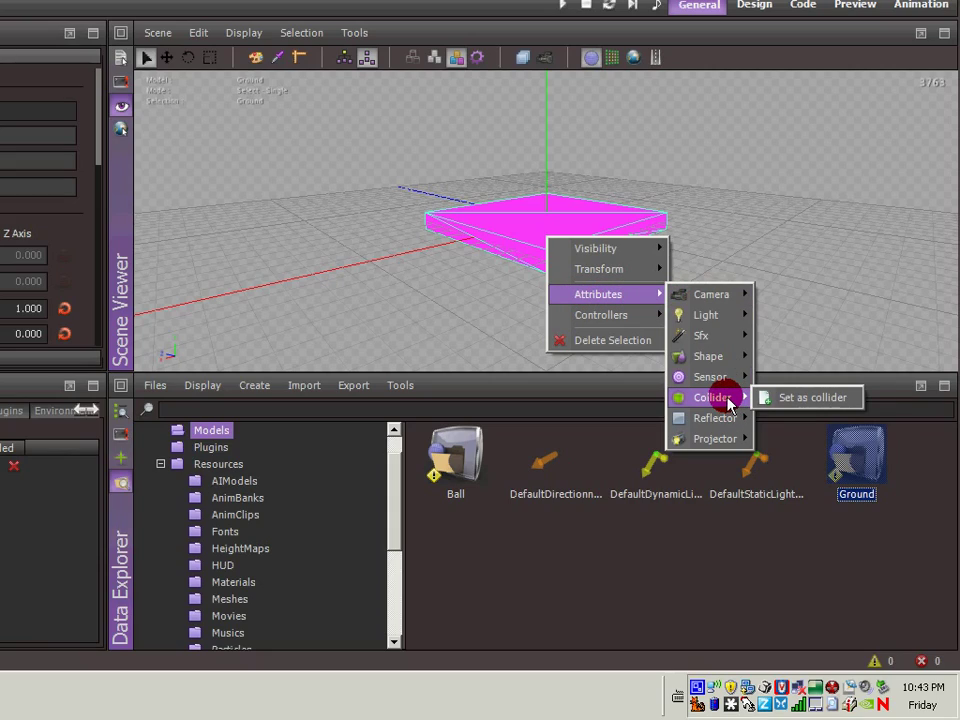
pyautogui.click(791, 401)
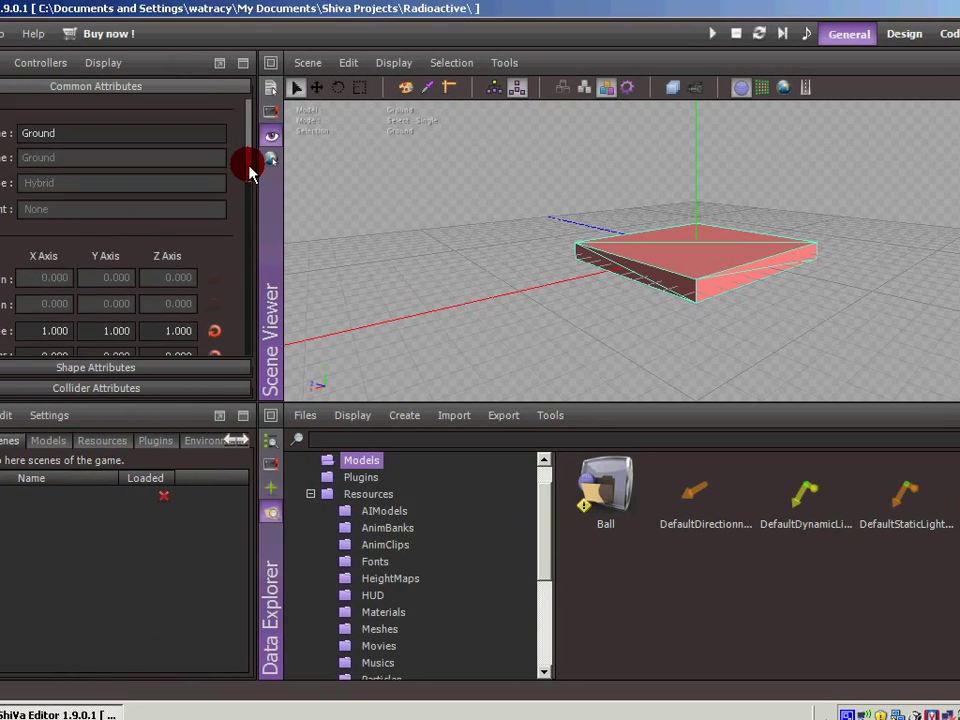
# Step: Reopen the Level1 scene, saving the Ground model, and place a Ground instance at about X -1, Y 0.5, Z 0.48
pyautogui.moveTo(250, 172)
pyautogui.mouseDown()
pyautogui.moveTo(251, 343)
pyautogui.moveTo(242, 338)
pyautogui.moveTo(259, 163)
pyautogui.mouseUp()
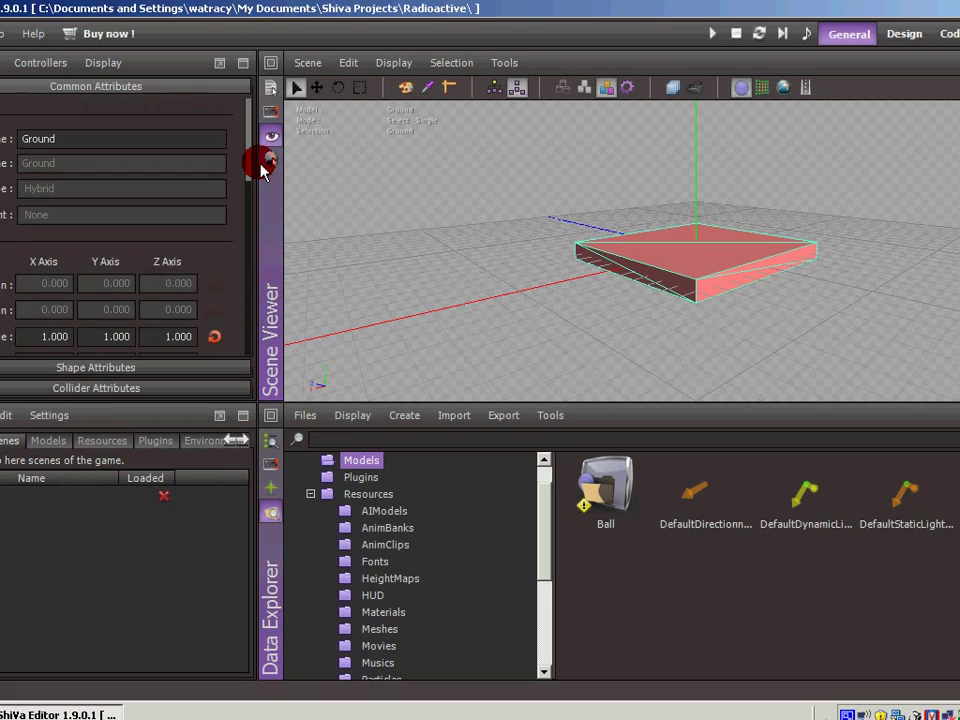
pyautogui.click(102, 368)
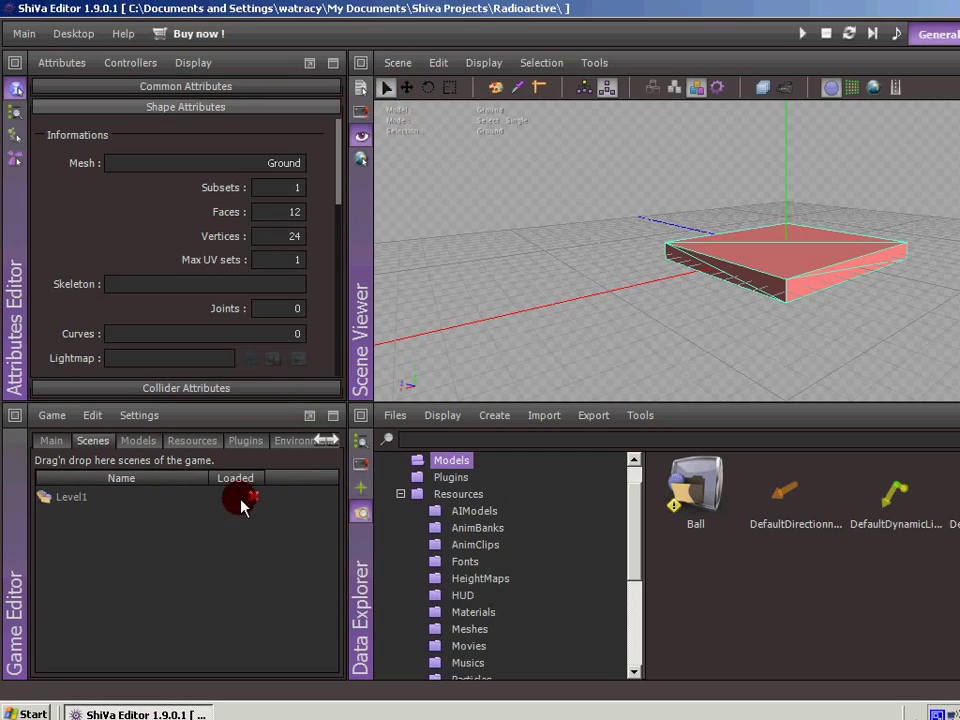
pyautogui.doubleClick(54, 498)
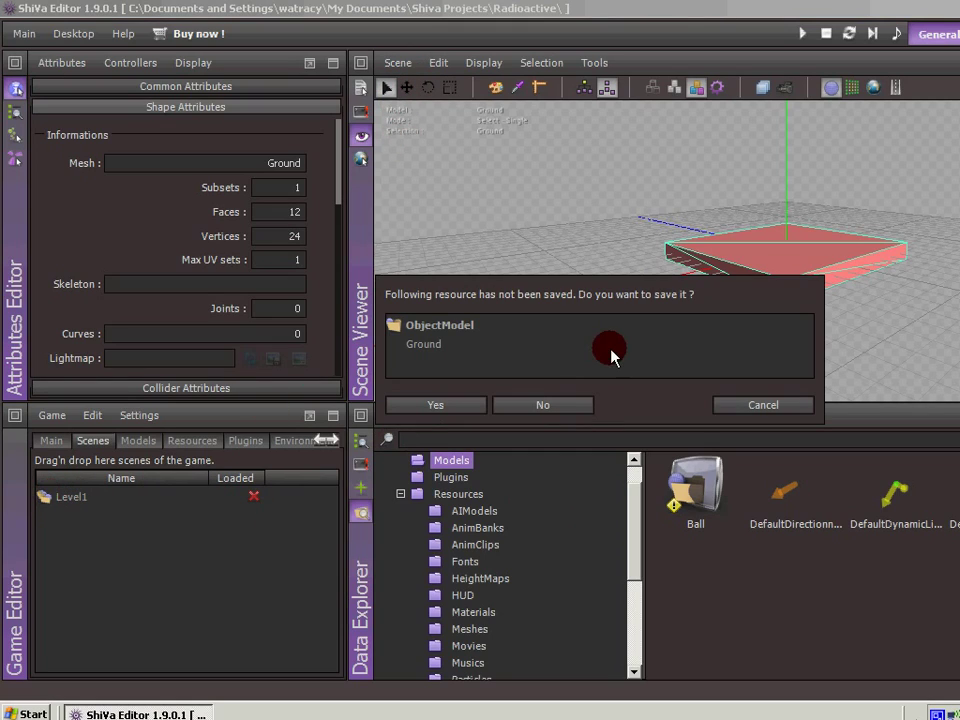
pyautogui.click(460, 404)
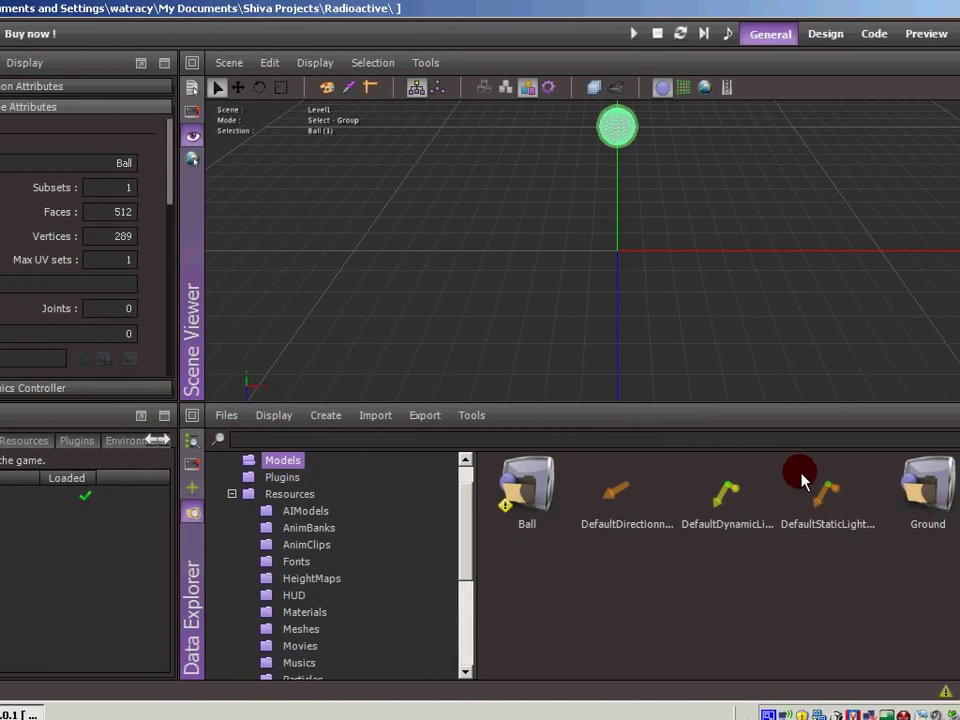
pyautogui.moveTo(845, 490); pyautogui.dragTo(508, 254)
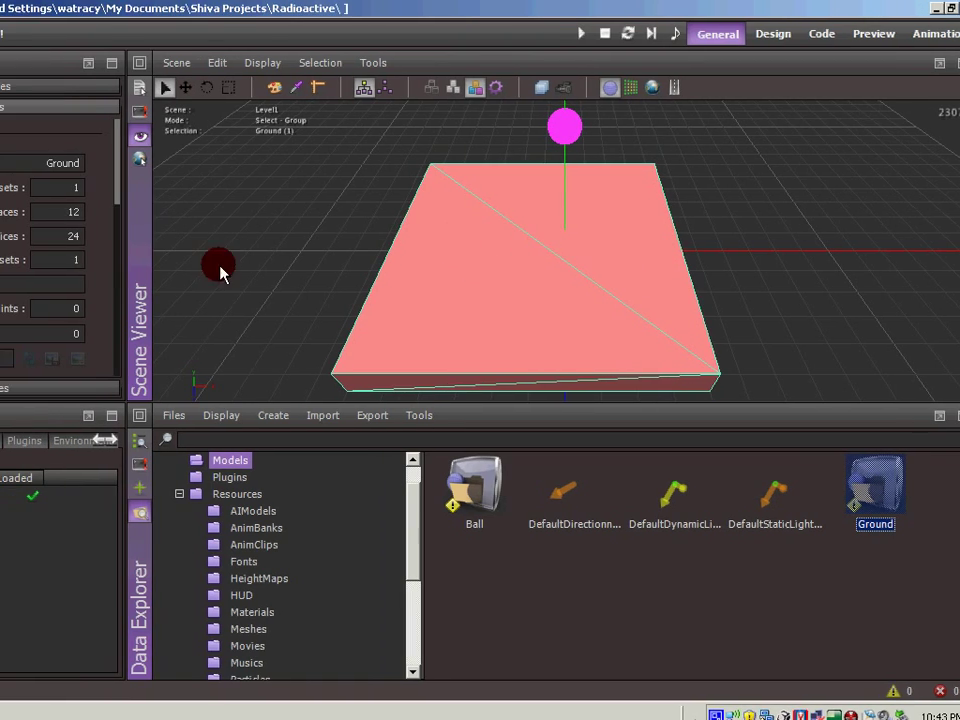
# Step: Set the translation of the Ground instance to 0 on the X, Y and Z axes
pyautogui.click(210, 74)
pyautogui.click(208, 71)
pyautogui.click(214, 87)
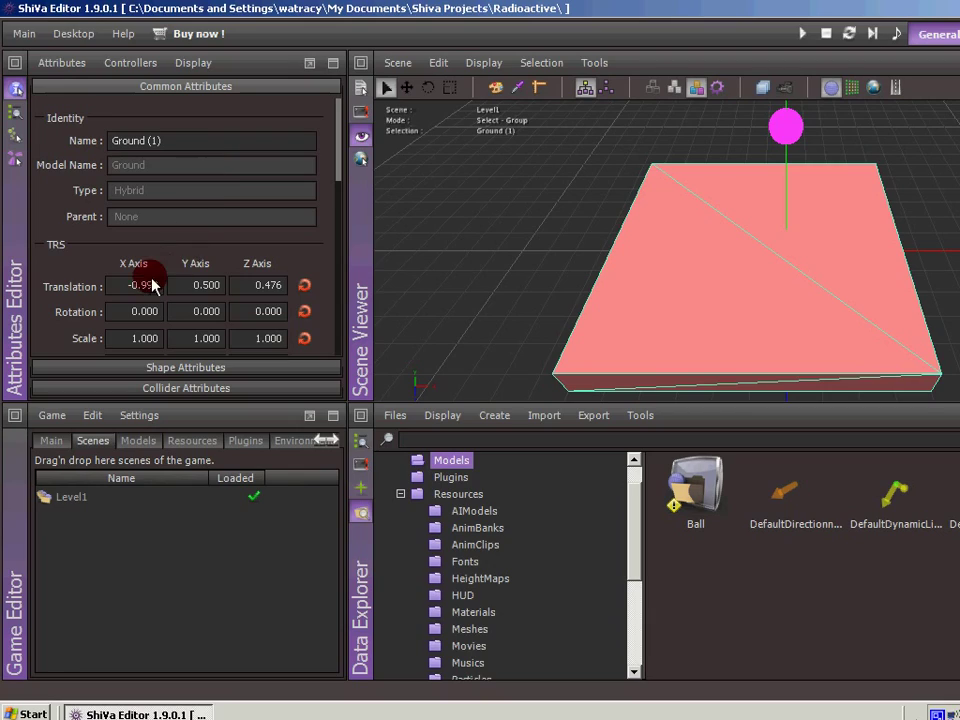
pyautogui.click(122, 288)
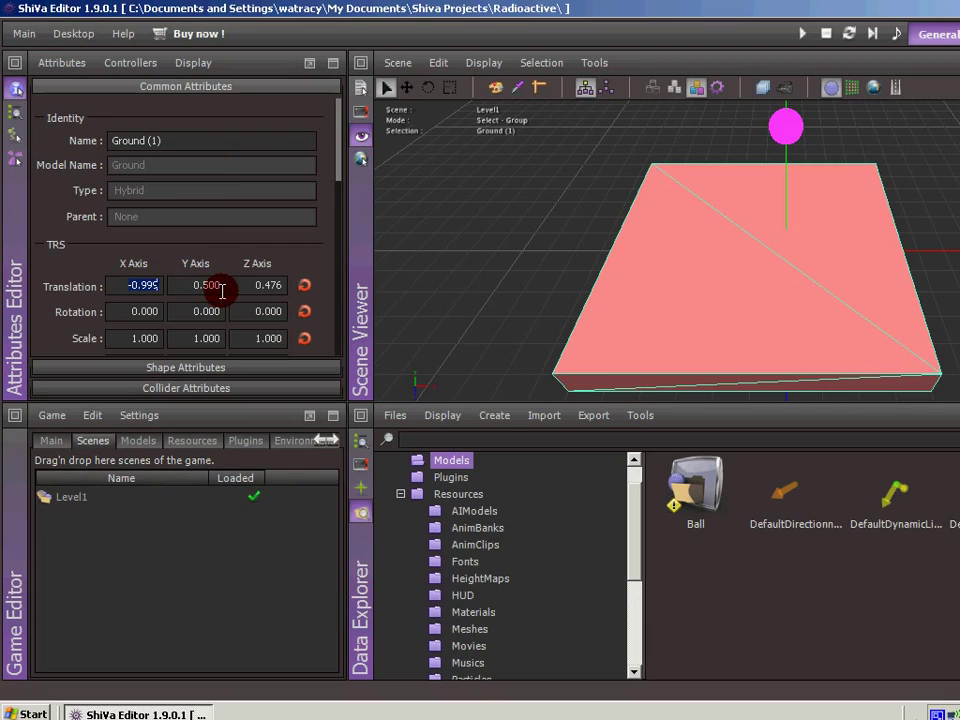
pyautogui.write('0')
pyautogui.press('Tab')
pyautogui.write('0')
pyautogui.press('Tab')
pyautogui.write('0')
pyautogui.press('Tab')
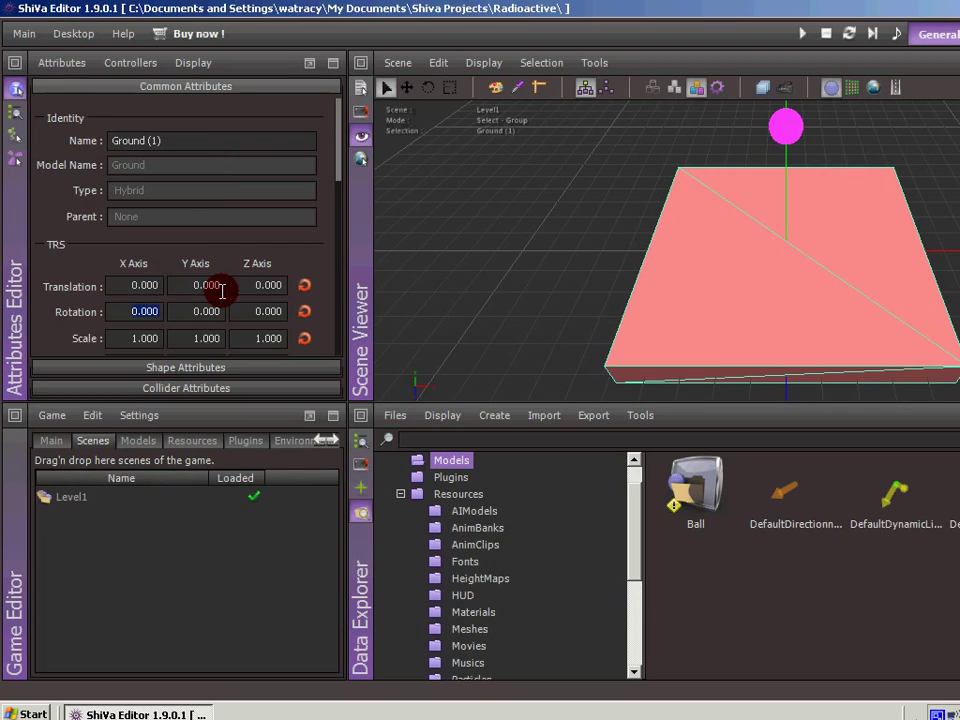
# Step: Run the Level1 scene simulation, saving the scene first
pyautogui.moveTo(338, 148)
pyautogui.mouseDown()
pyautogui.moveTo(343, 242)
pyautogui.moveTo(341, 144)
pyautogui.mouseUp()
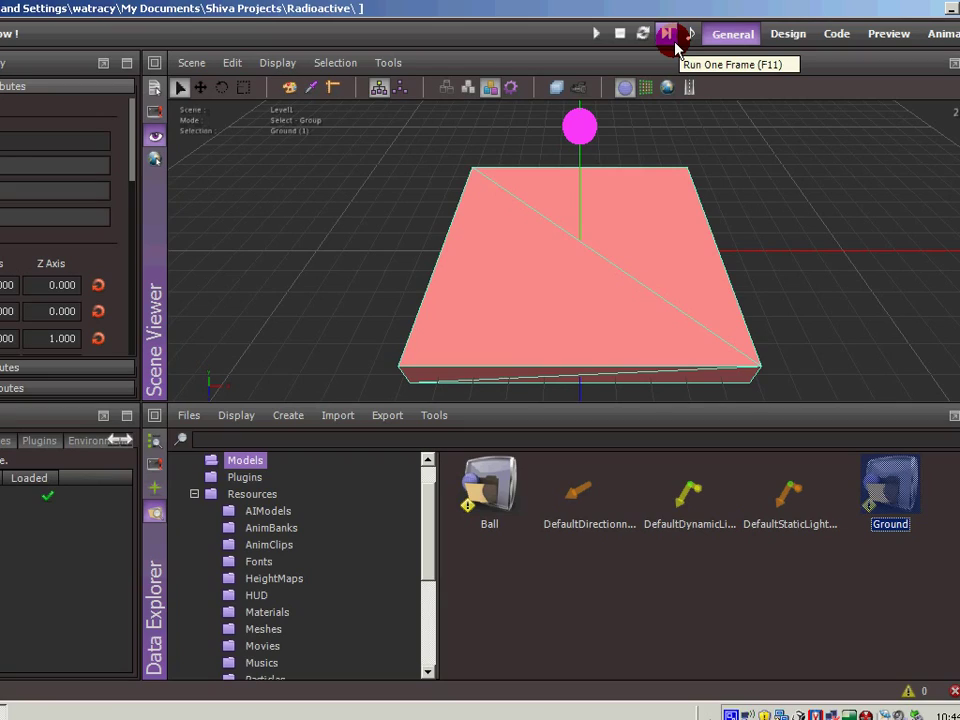
pyautogui.click(596, 34)
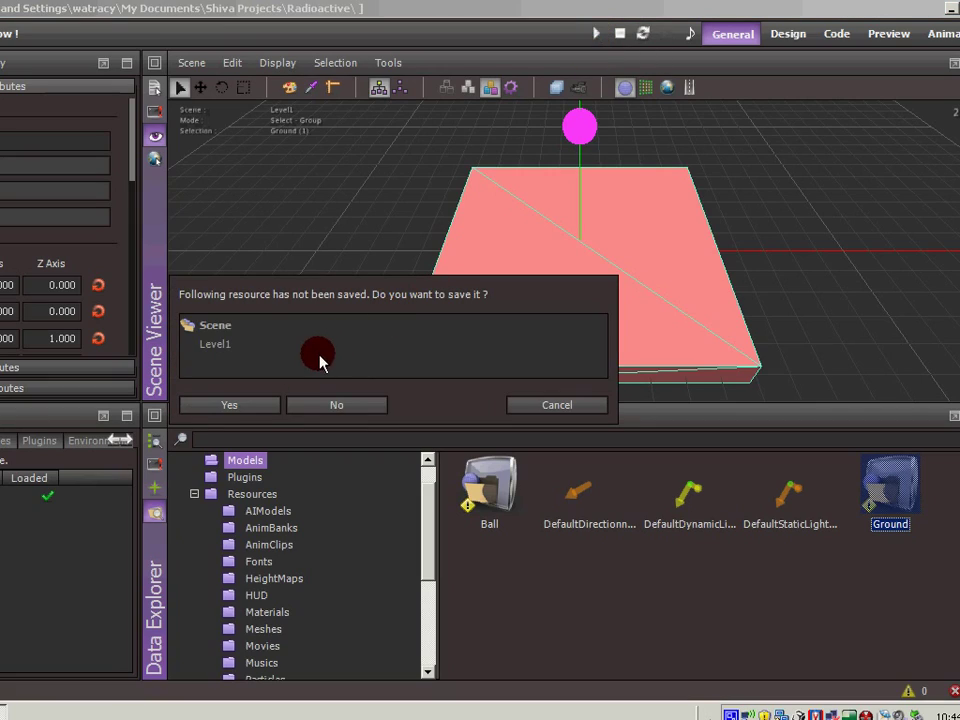
pyautogui.click(259, 405)
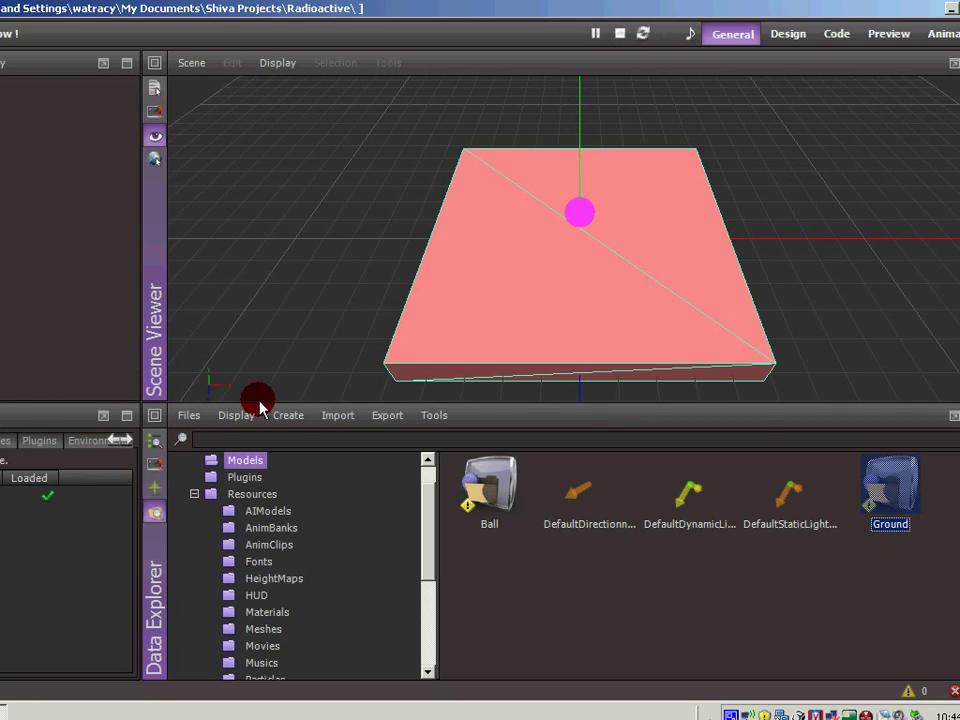